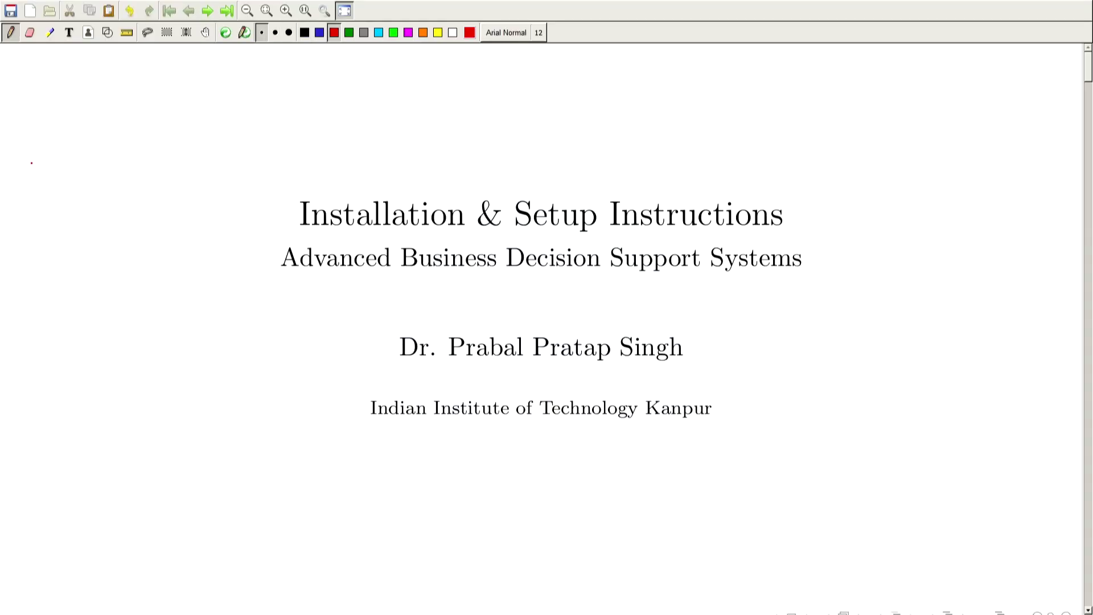
Handwrite 'Programming Language', 'Elements' and 'Classification' in red down the slide's left side.
mouse_move(32, 164)
left_mouse_down()
mouse_move(34, 183)
mouse_move(34, 172)
mouse_move(64, 168)
mouse_move(84, 147)
mouse_move(135, 127)
mouse_move(135, 150)
mouse_move(154, 117)
mouse_move(171, 106)
mouse_move(174, 122)
mouse_move(199, 88)
mouse_move(200, 109)
mouse_move(214, 79)
left_mouse_up()
left_click_drag(142, 129, 137, 148)
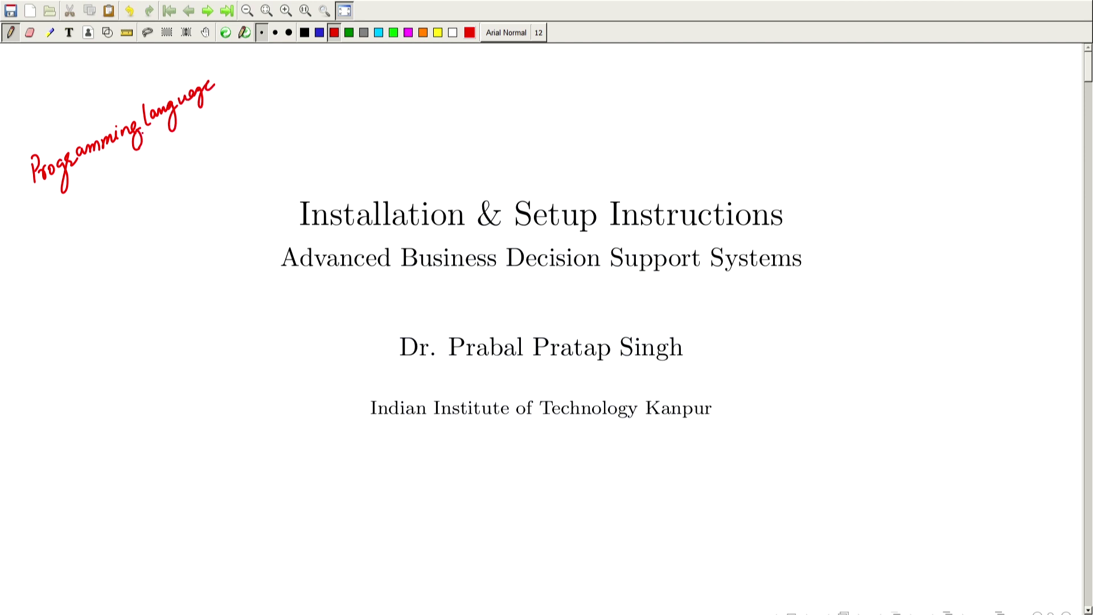
mouse_move(44, 214)
left_mouse_down()
mouse_move(42, 233)
mouse_move(107, 186)
left_mouse_up()
left_click_drag(95, 188, 104, 179)
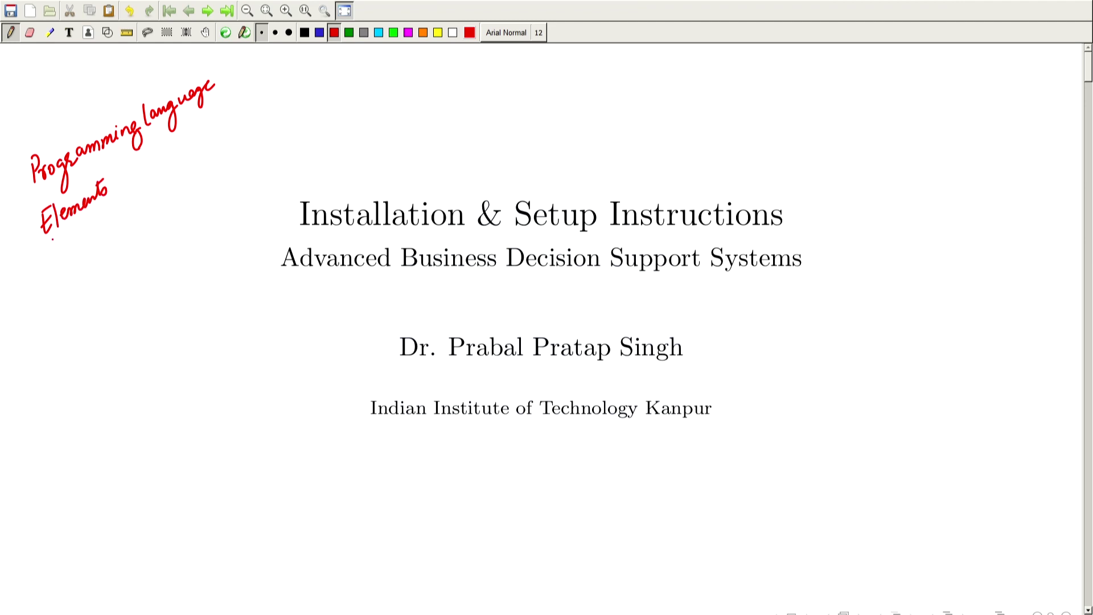
mouse_move(50, 251)
left_mouse_down()
mouse_move(64, 263)
mouse_move(87, 230)
mouse_move(86, 239)
mouse_move(134, 206)
mouse_move(119, 208)
left_mouse_up()
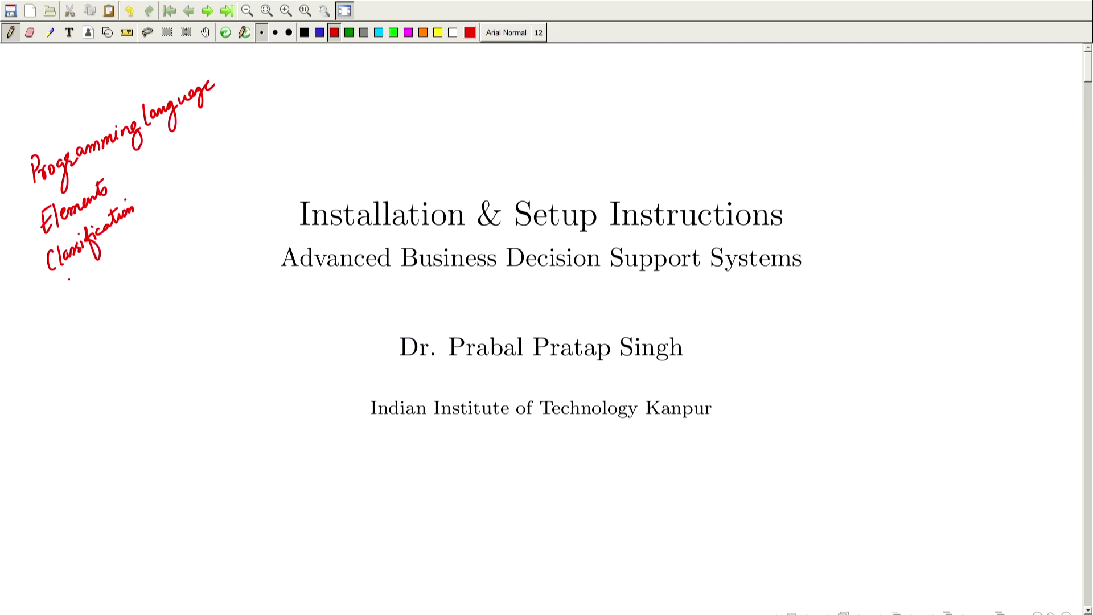
Add the red notes 'Compiler & Interpreter' and 'Python - Interpreted' below Classification.
mouse_move(63, 289)
left_mouse_down()
mouse_move(77, 297)
mouse_move(122, 259)
mouse_move(130, 269)
left_mouse_up()
mouse_move(134, 244)
left_mouse_down()
mouse_move(144, 235)
mouse_move(142, 259)
mouse_move(217, 175)
left_mouse_up()
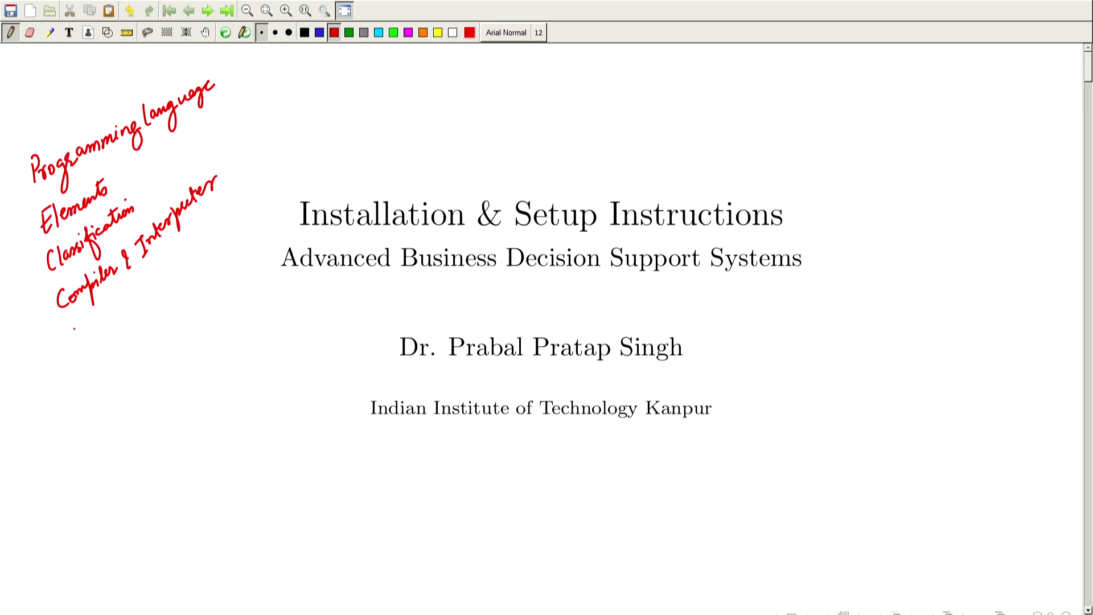
mouse_move(65, 329)
left_mouse_down()
mouse_move(93, 370)
mouse_move(119, 319)
mouse_move(103, 322)
mouse_move(149, 299)
mouse_move(176, 264)
mouse_move(184, 272)
mouse_move(219, 225)
left_mouse_up()
mouse_move(147, 345)
left_mouse_down()
mouse_move(188, 325)
mouse_move(183, 347)
mouse_move(194, 305)
mouse_move(217, 282)
left_mouse_up()
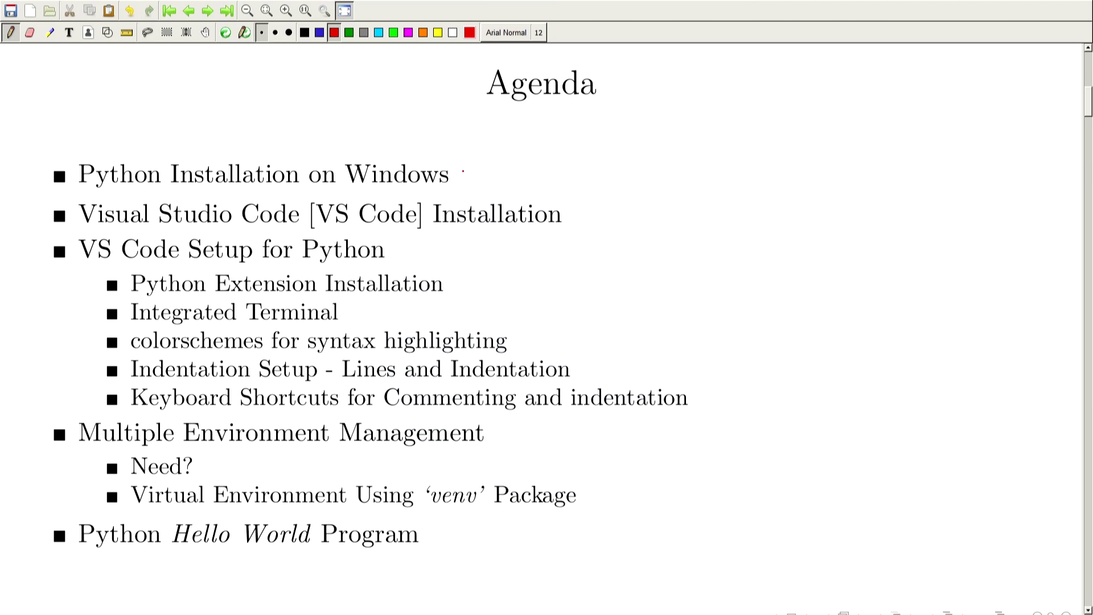
Tick Python Installation, VS Code Installation, Python Extension and Integrated Terminal, and underline 'Studio Code'.
left_click_drag(460, 170, 488, 154)
left_click_drag(570, 211, 598, 200)
left_click_drag(175, 230, 292, 225)
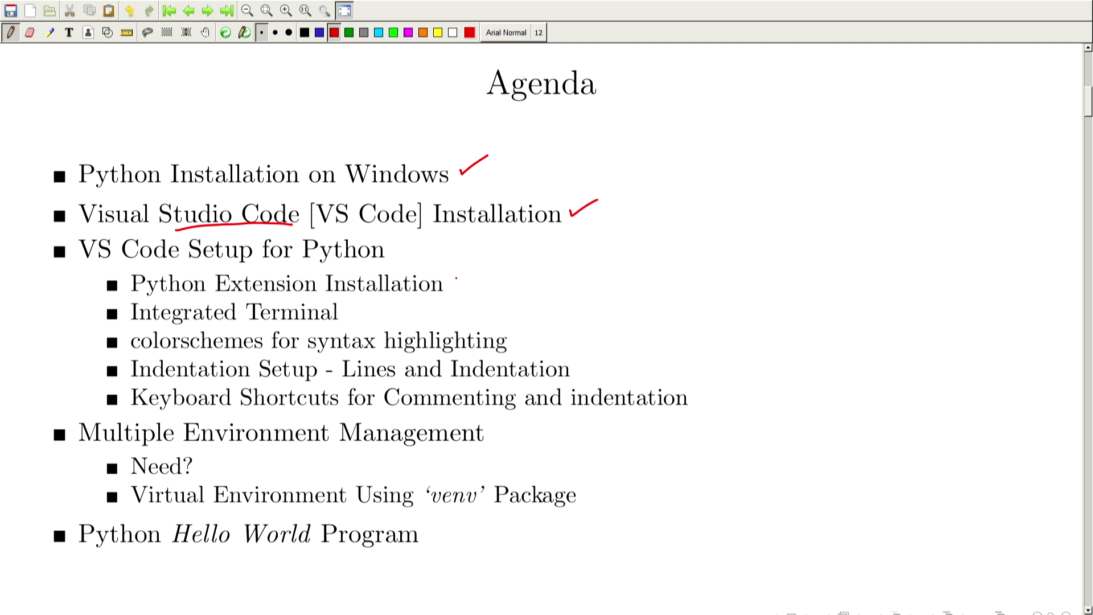
left_click_drag(459, 281, 482, 270)
left_click_drag(351, 314, 372, 304)
Tick syntax highlighting, Indentation Setup and keyboard shortcuts, underlining 'syntax' and 'Keyboard Shortcuts'.
left_click_drag(520, 339, 543, 327)
left_click_drag(309, 354, 384, 352)
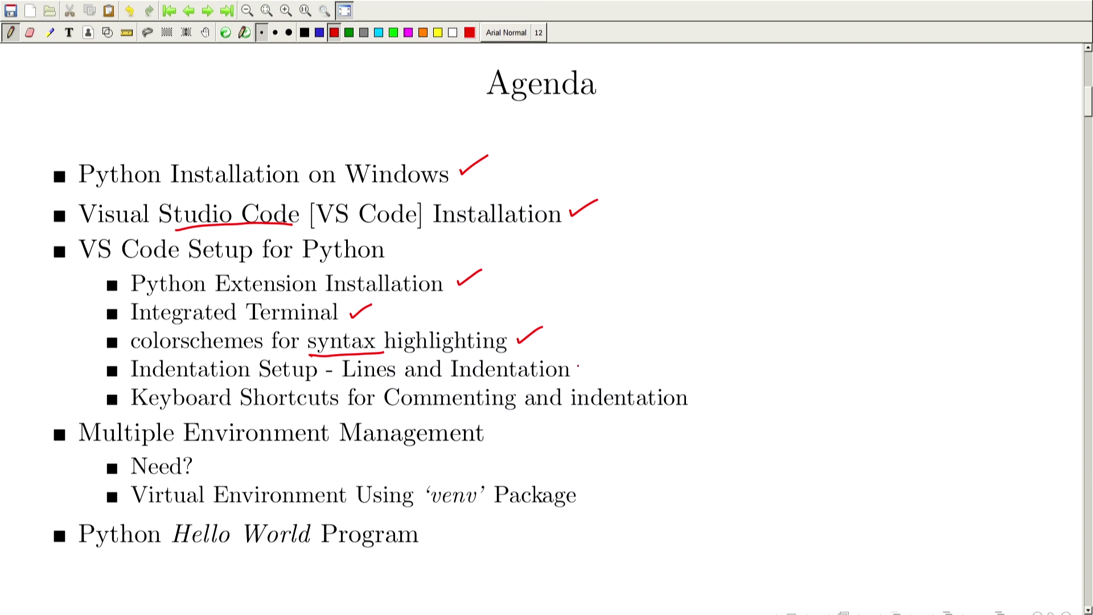
left_click_drag(577, 369, 595, 358)
left_click_drag(696, 398, 721, 385)
left_click_drag(198, 415, 347, 415)
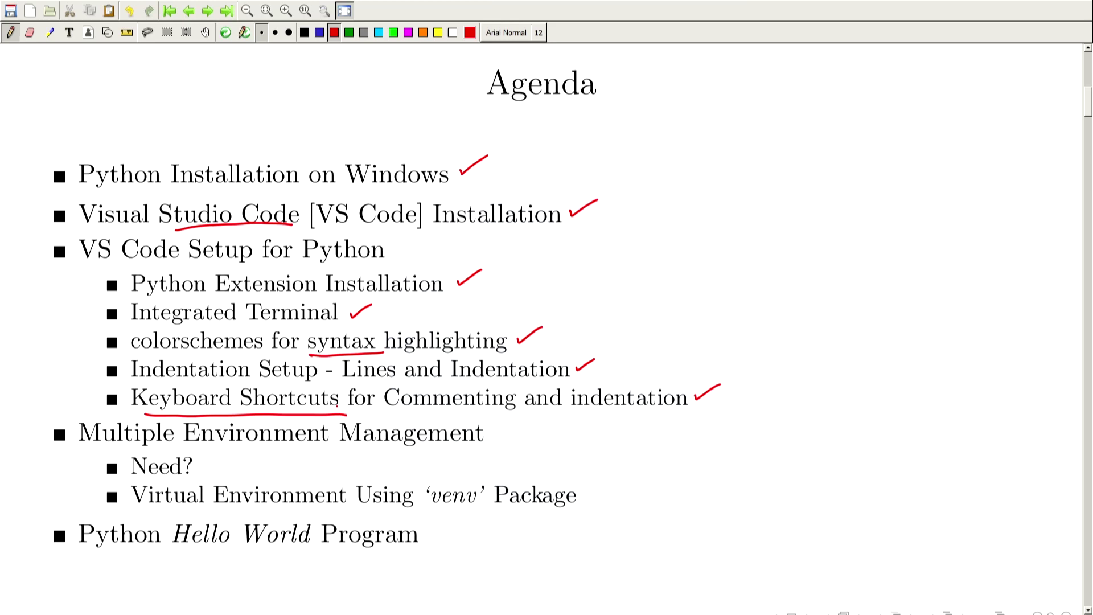
Draw red arrows pointing to 'Need?' and the venv item, and underline 'venv'.
mouse_move(204, 468)
left_mouse_down()
mouse_move(227, 468)
mouse_move(200, 468)
left_mouse_up()
left_click_drag(201, 467, 211, 459)
mouse_move(586, 493)
left_mouse_down()
mouse_move(617, 478)
mouse_move(581, 493)
left_mouse_up()
left_click_drag(581, 492, 597, 495)
left_click_drag(429, 512, 489, 508)
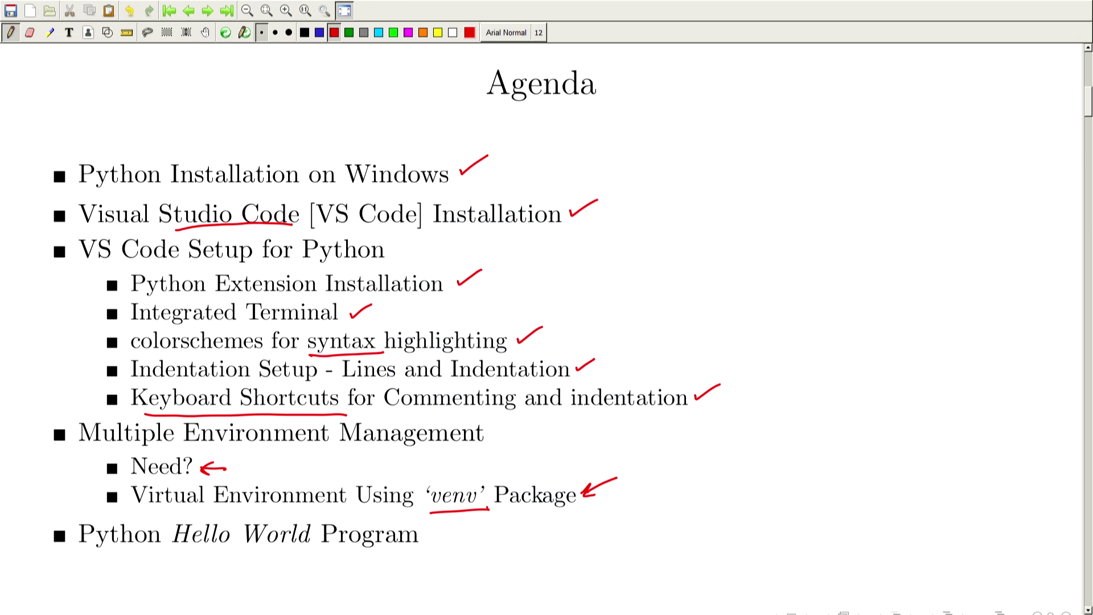
Handwrite 'Pipenv' beside the venv arrow.
mouse_move(642, 457)
left_mouse_down()
mouse_move(645, 482)
mouse_move(657, 462)
mouse_move(645, 472)
left_mouse_up()
left_click_drag(655, 465, 667, 490)
mouse_move(664, 466)
left_mouse_down()
mouse_move(665, 478)
mouse_move(703, 452)
left_mouse_up()
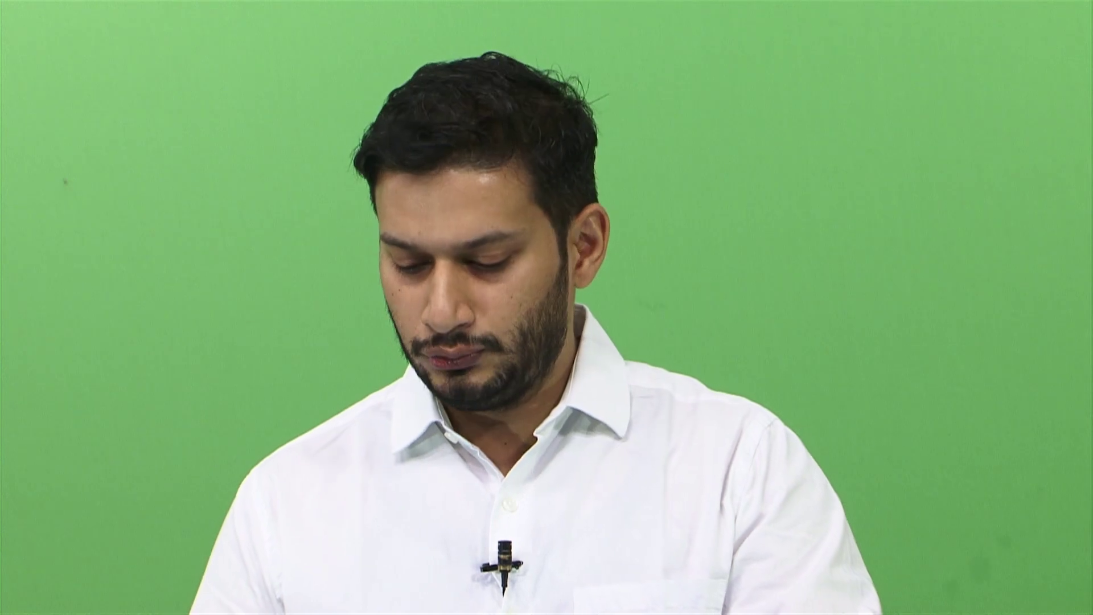
Handwrite and underline 'Anaconda Distribution' below Pipenv, with an underlined 'Conda' beside it.
mouse_move(663, 513)
left_mouse_down()
mouse_move(717, 489)
mouse_move(722, 472)
mouse_move(745, 481)
mouse_move(784, 464)
left_mouse_up()
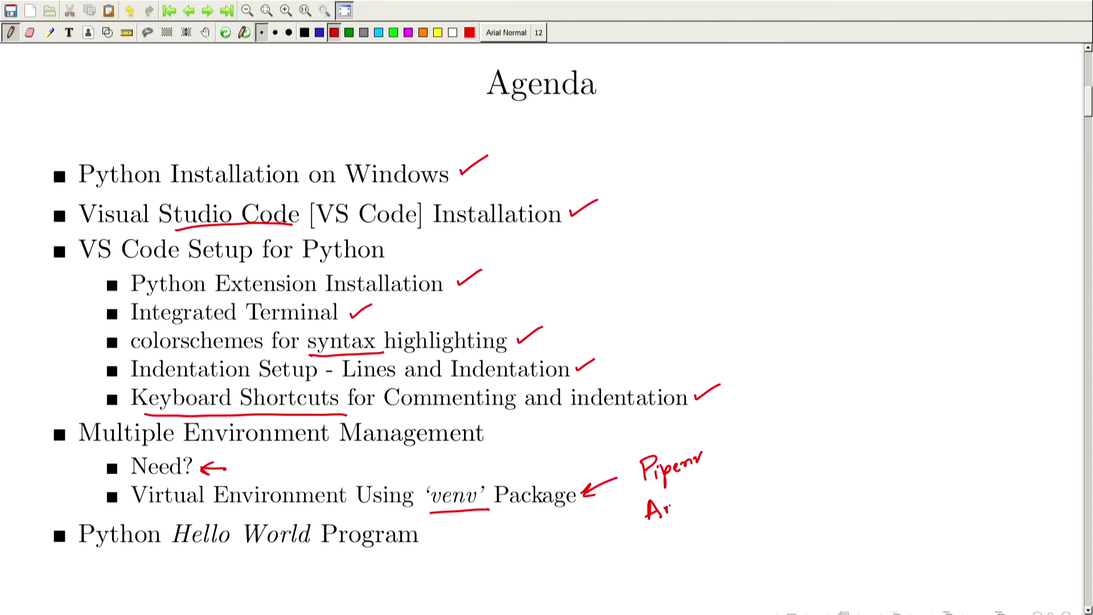
left_click(686, 502)
mouse_move(780, 457)
left_mouse_down()
mouse_move(856, 426)
mouse_move(842, 424)
left_mouse_up()
left_click(803, 450)
left_click_drag(664, 529, 854, 448)
left_click(848, 441)
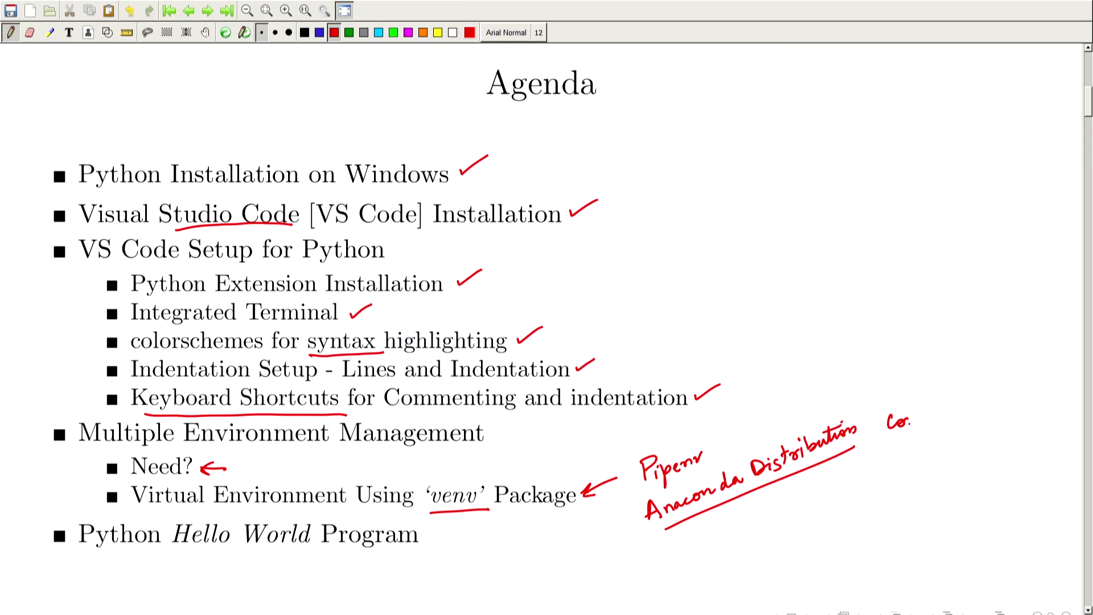
left_click_drag(908, 426, 944, 413)
left_click_drag(891, 437, 936, 425)
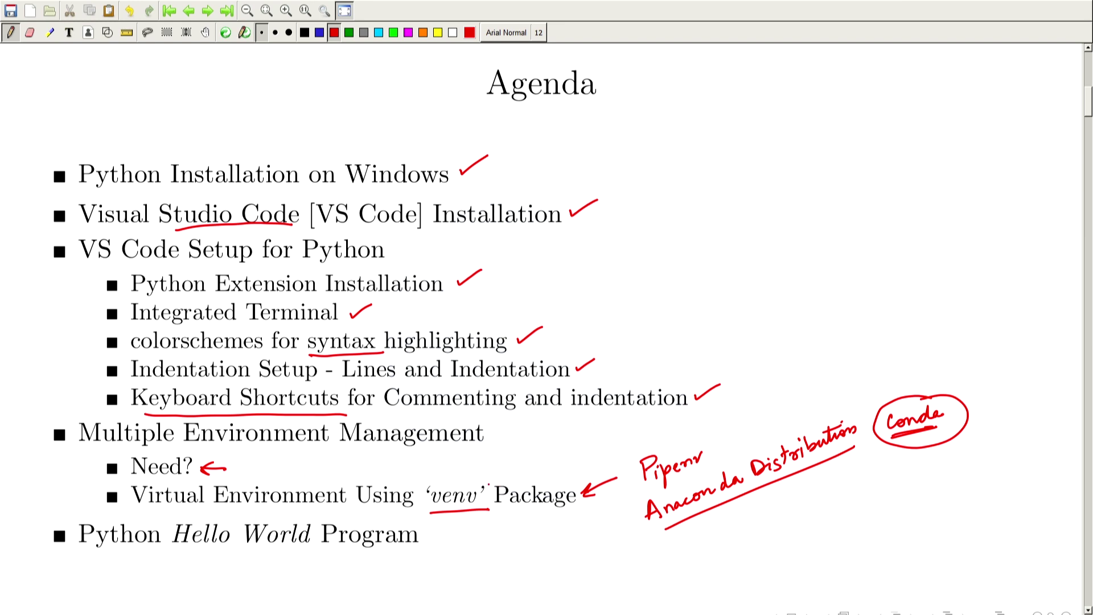
Draw a red arrow down at 'venv' and underline 'Python Hello World Program'.
mouse_move(476, 464)
left_mouse_down()
mouse_move(453, 482)
mouse_move(462, 484)
left_mouse_up()
left_click_drag(185, 556, 395, 554)
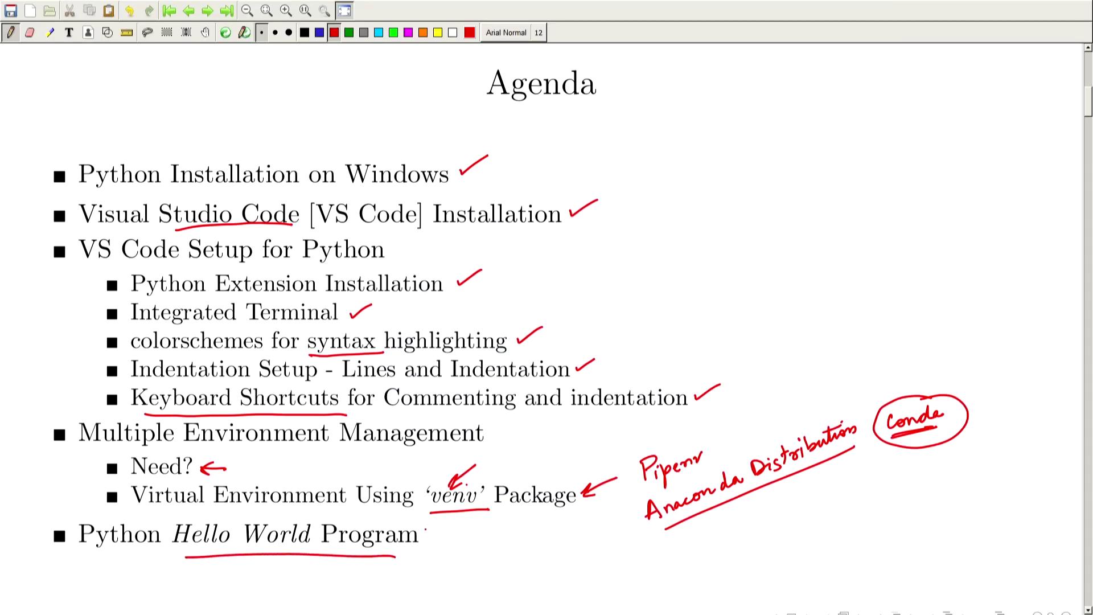
On the next slide, underline the python.org downloads URL, then switch to Firefox.
left_click(207, 11)
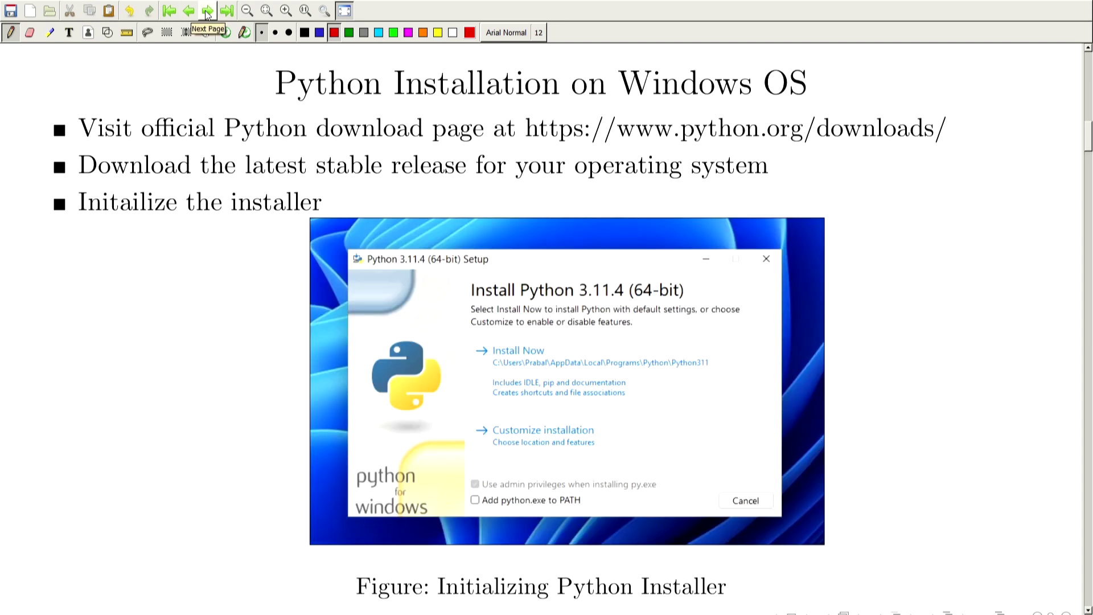
left_click_drag(535, 144, 918, 147)
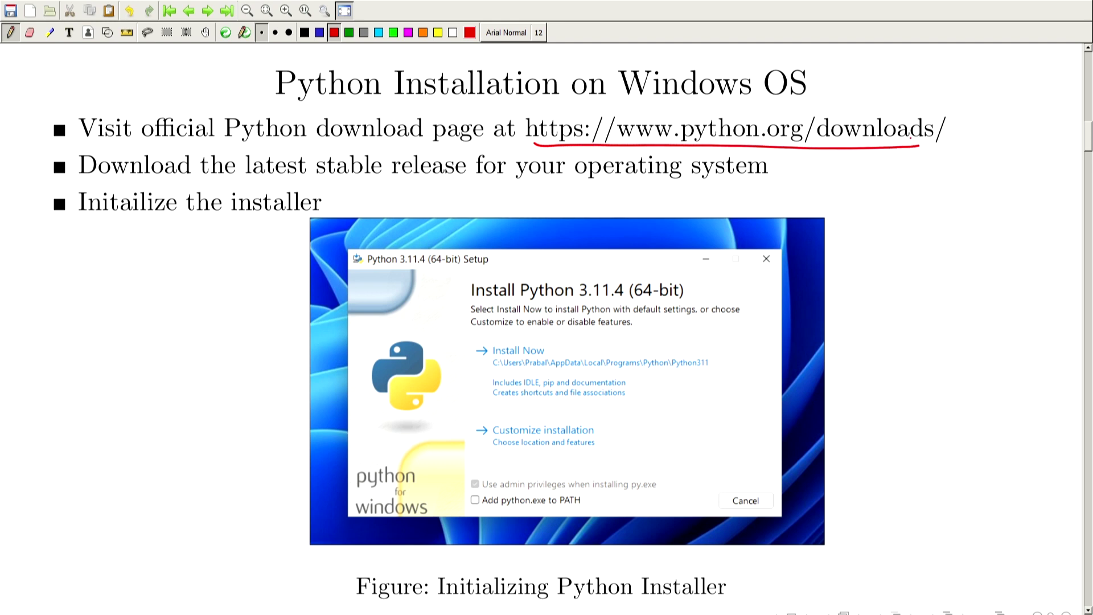
key("alt+Tab")
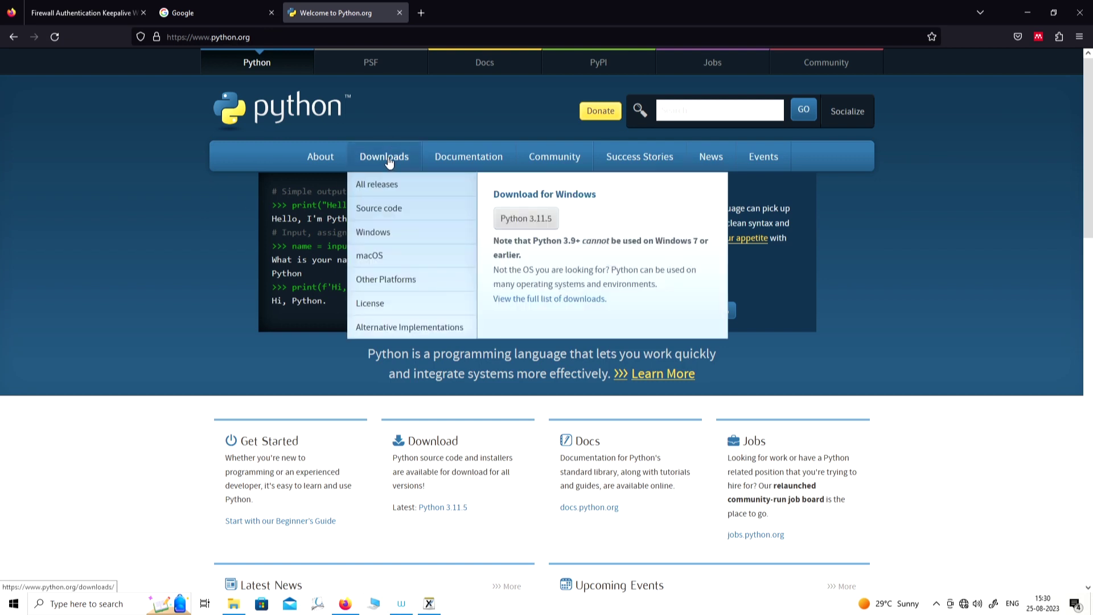
Download the Python 3.11.5 Windows installer from python.org and show it in the Downloads folder.
left_click(389, 161)
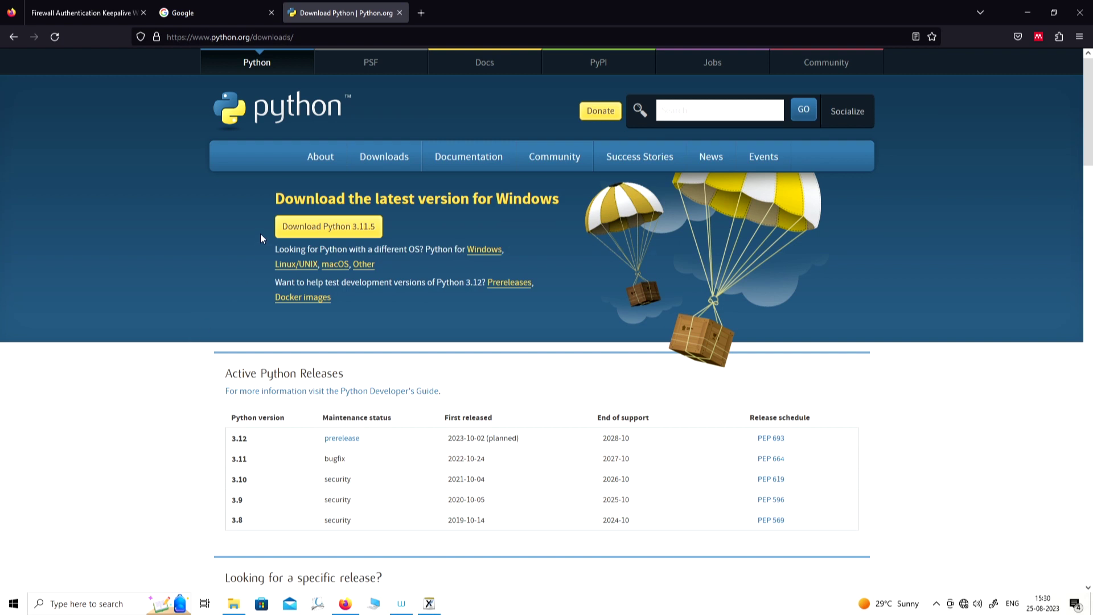
scroll(196, 399, "down", 2)
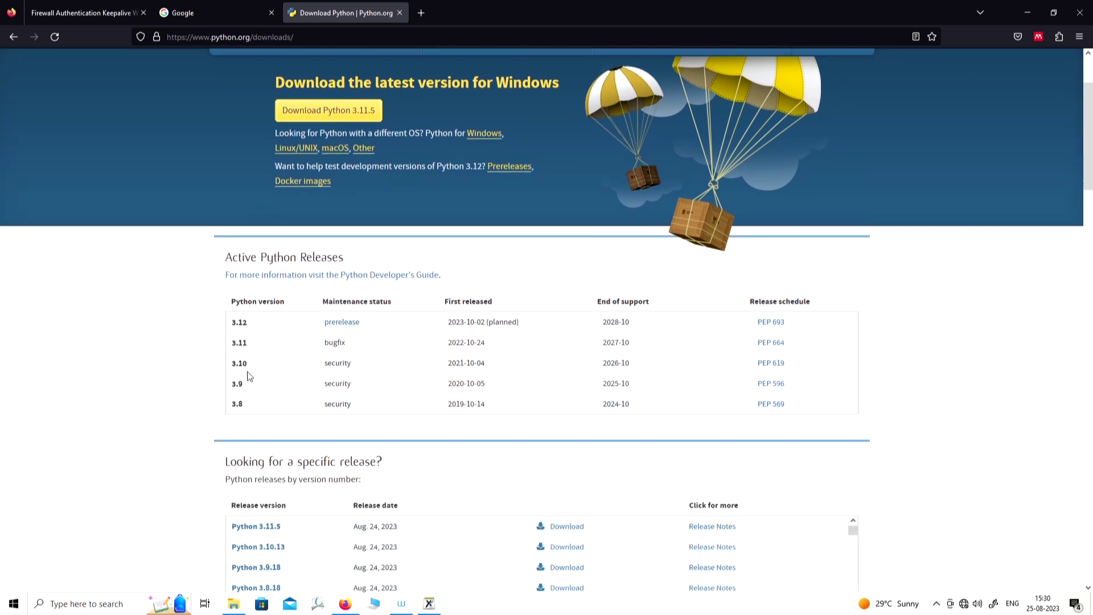
scroll(216, 348, "up", 2)
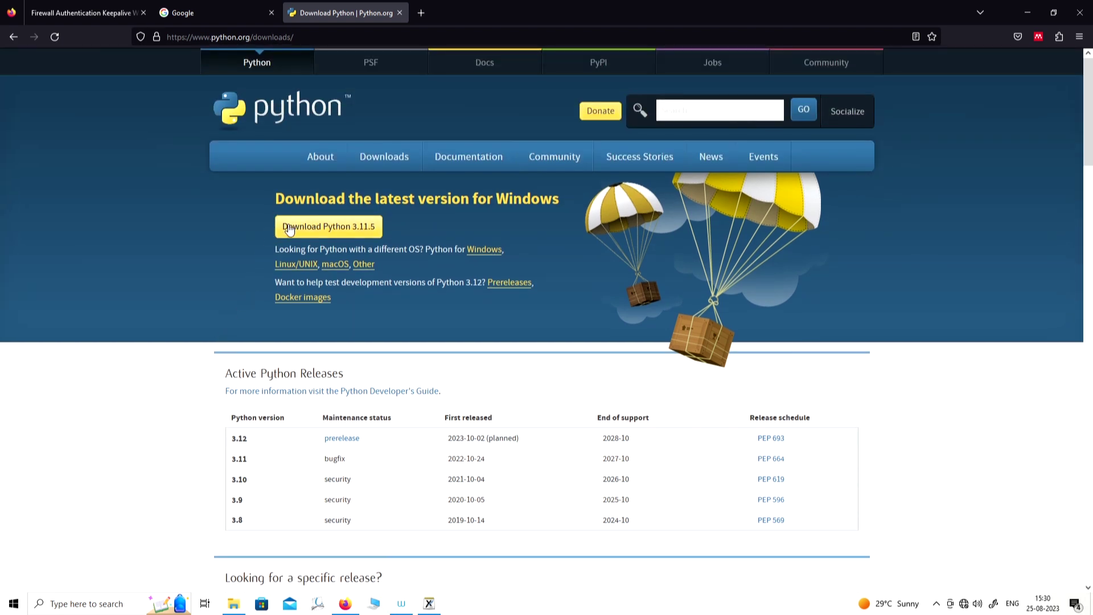
left_click(320, 227)
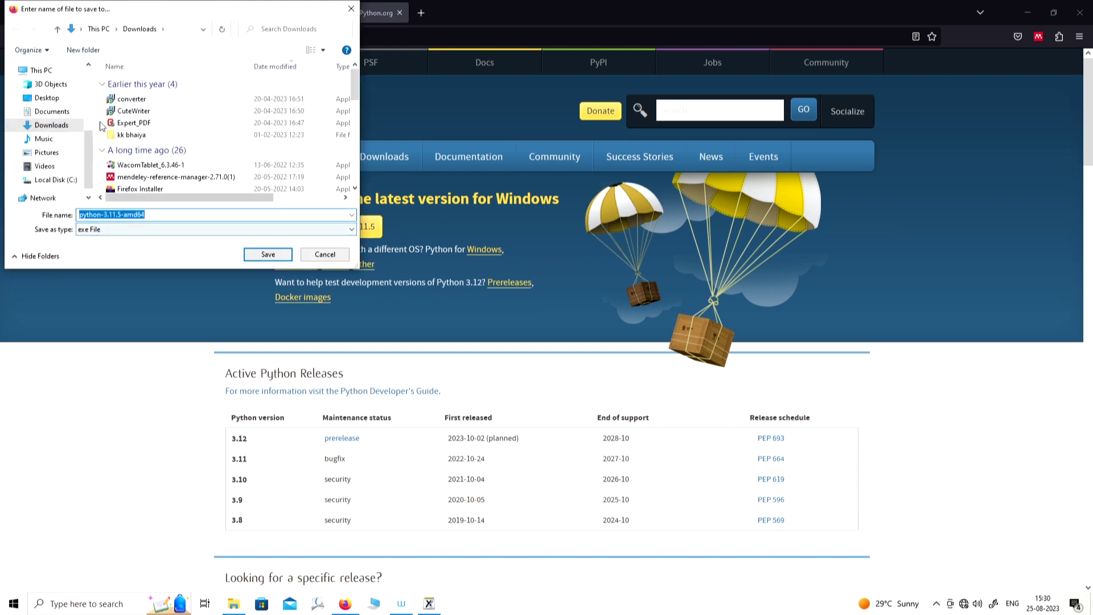
left_click(278, 255)
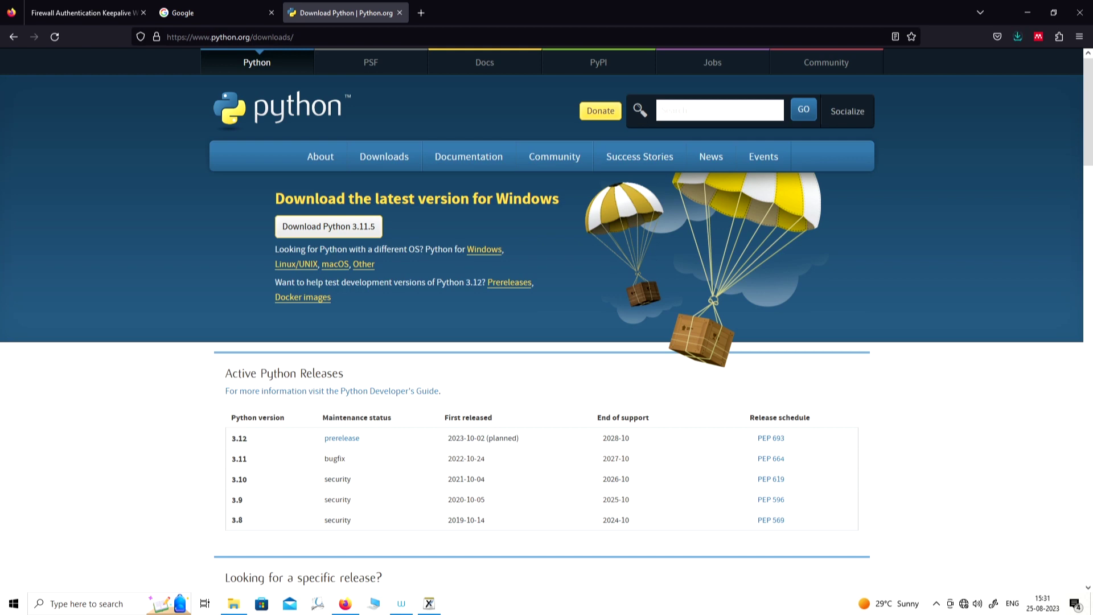
left_click(234, 607)
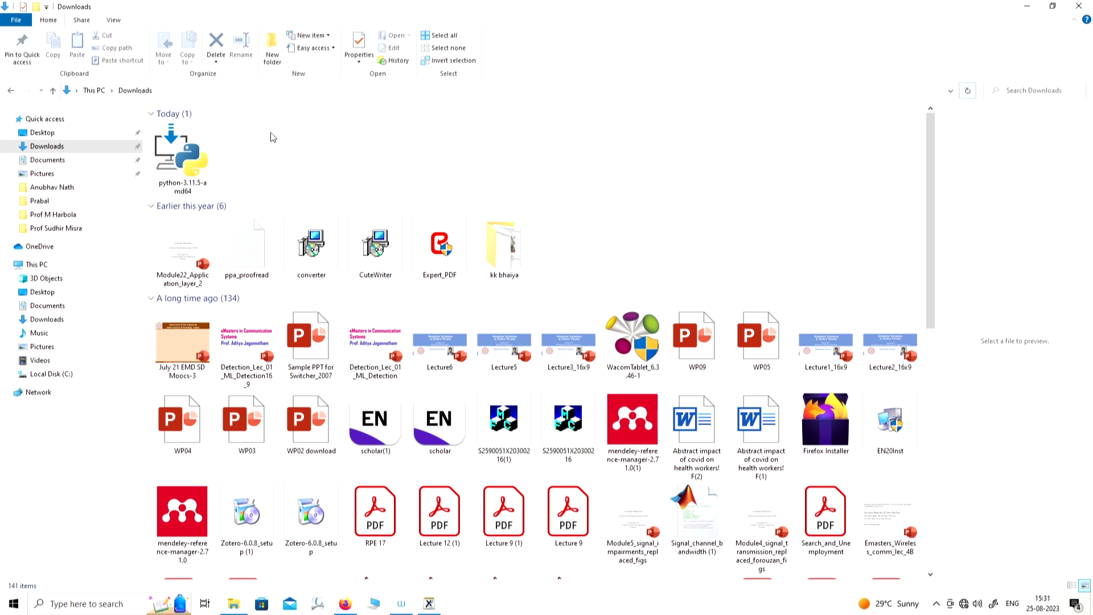
Install Python 3.11.5 with PATH and py.exe admin options enabled, then close the finished setup.
double_click(183, 148)
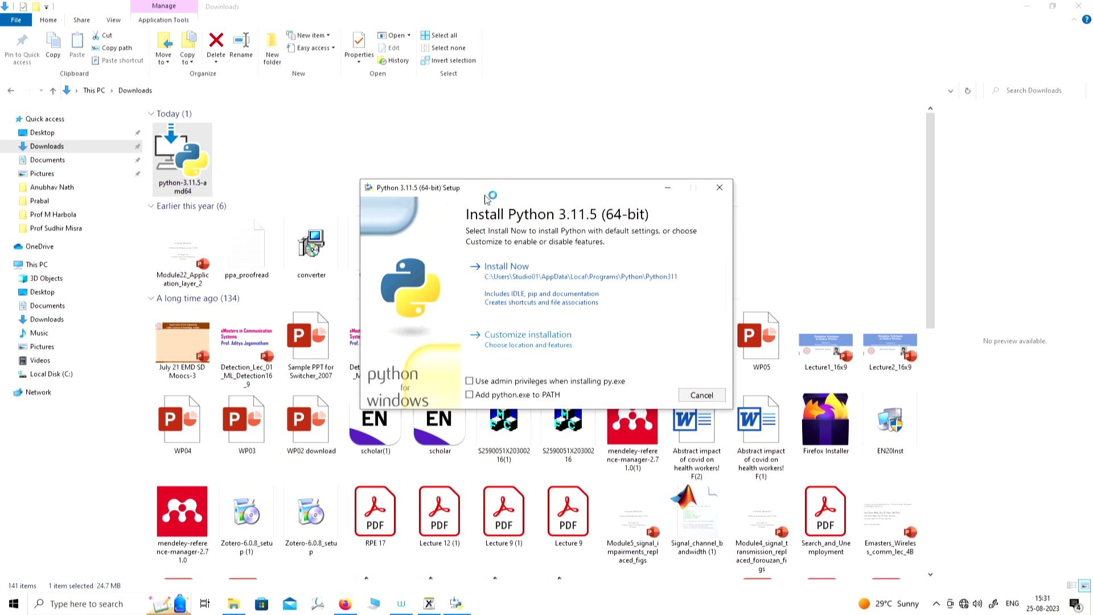
left_click(1024, 7)
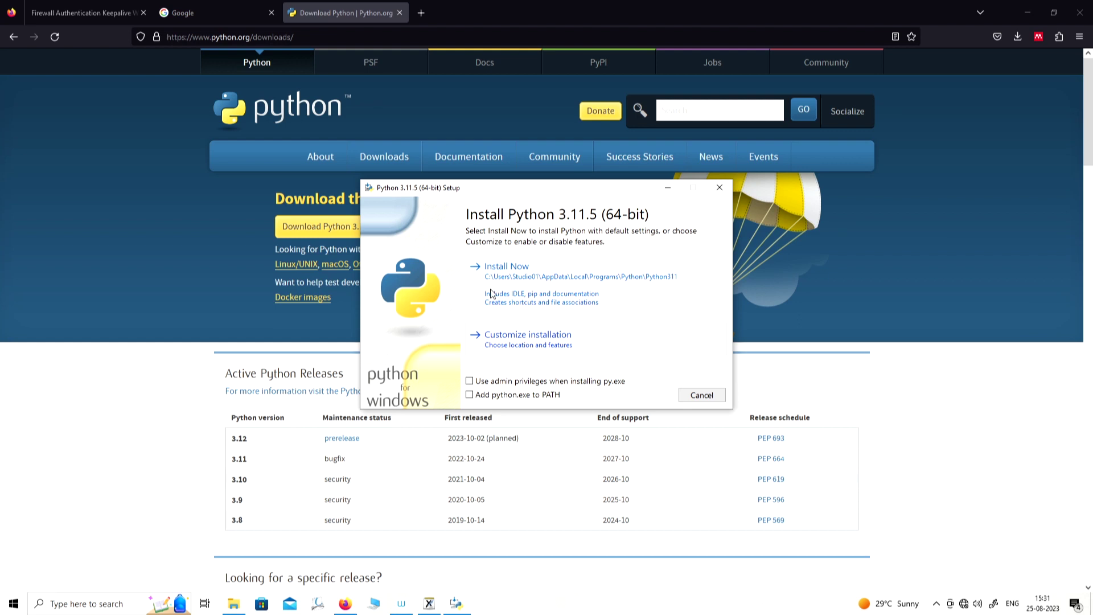
left_click(470, 395)
left_click(469, 381)
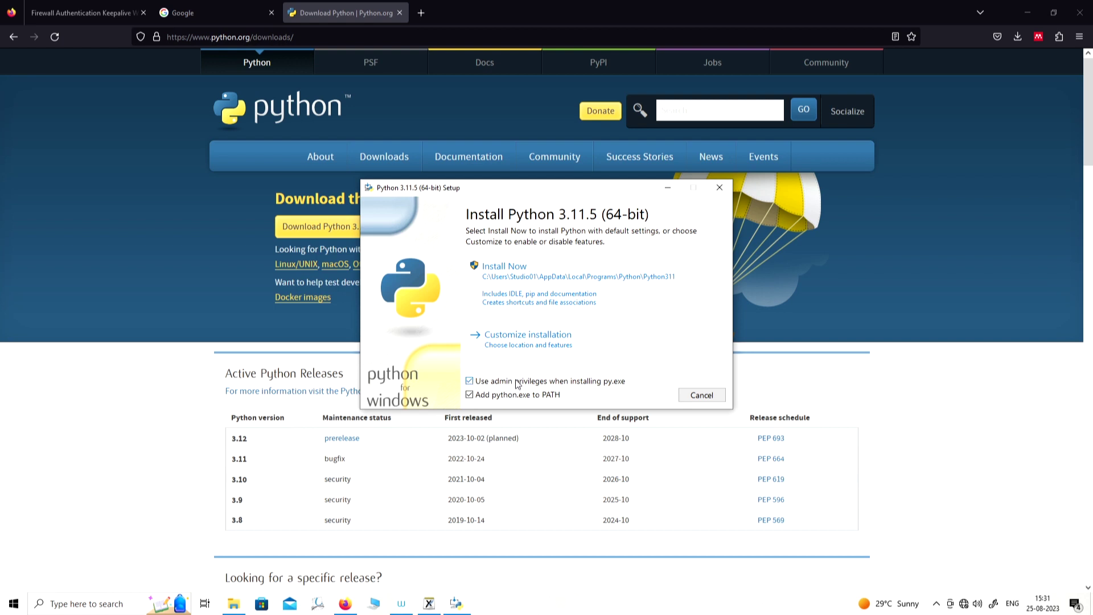
left_click(517, 272)
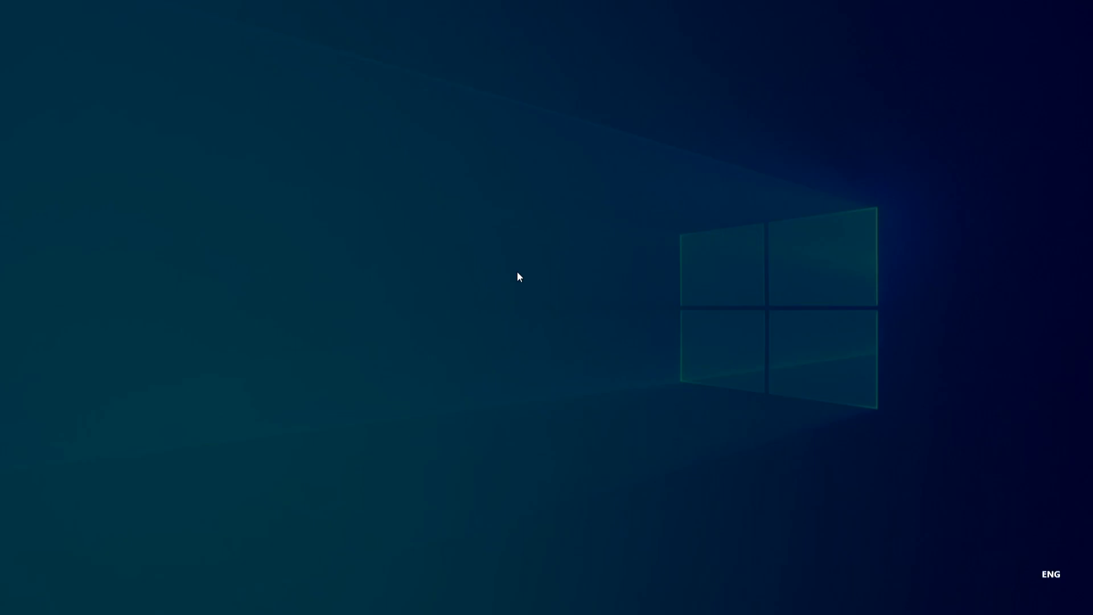
left_click(524, 373)
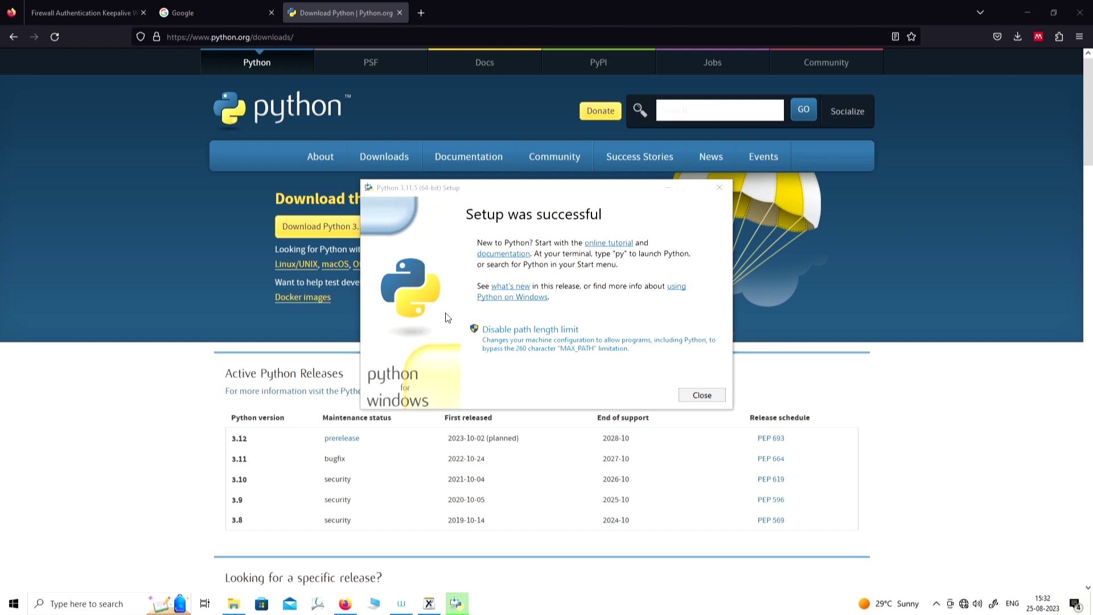
left_click(699, 397)
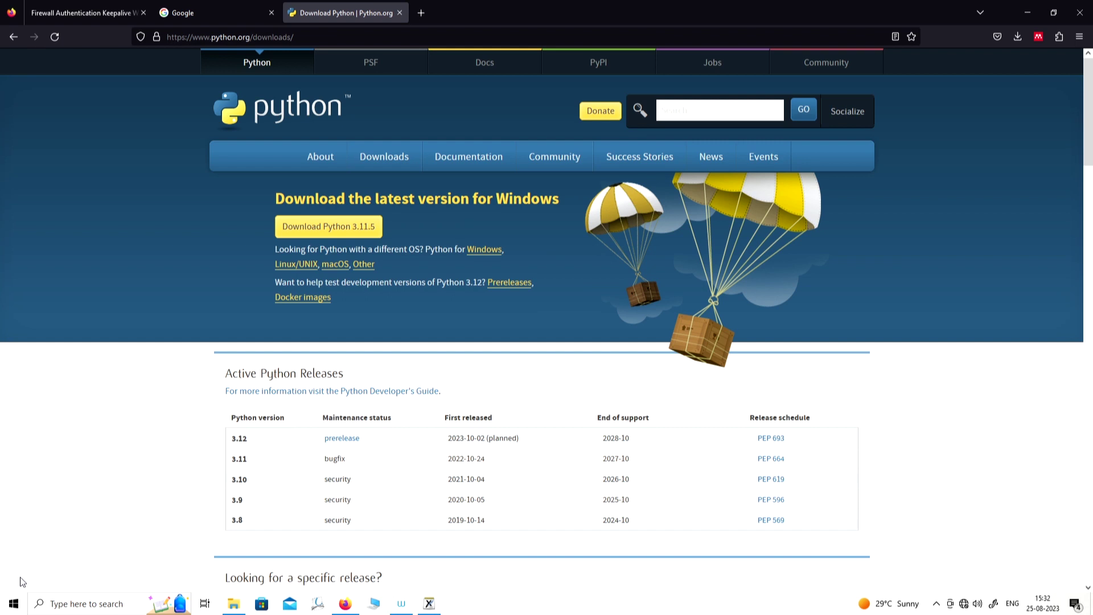
Open a Command Prompt via the Run dialog and move it to the screen centre.
left_click(11, 605)
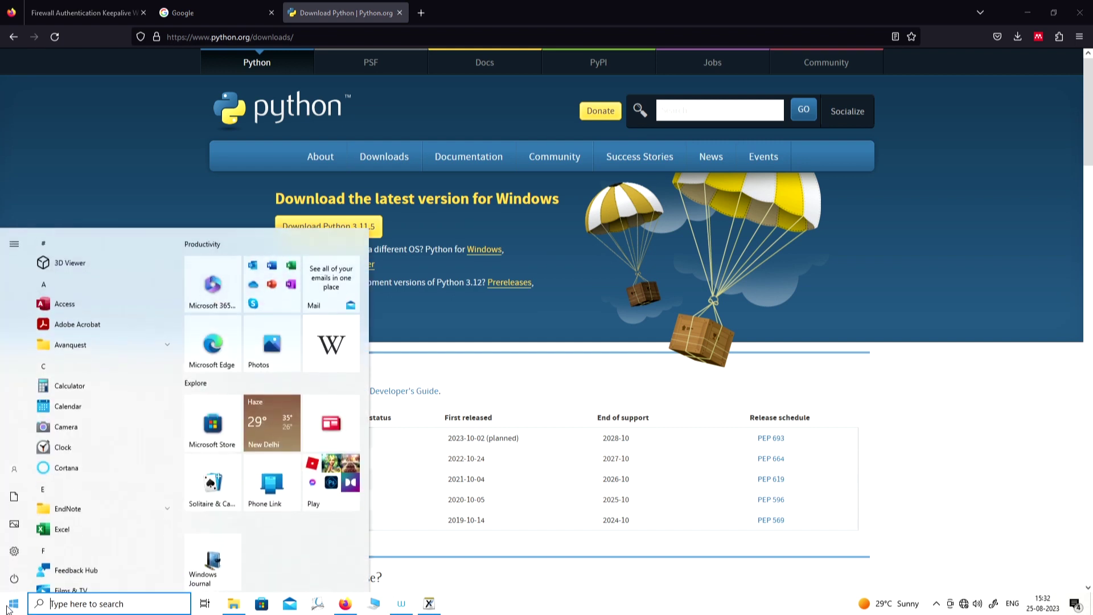
right_click(8, 609)
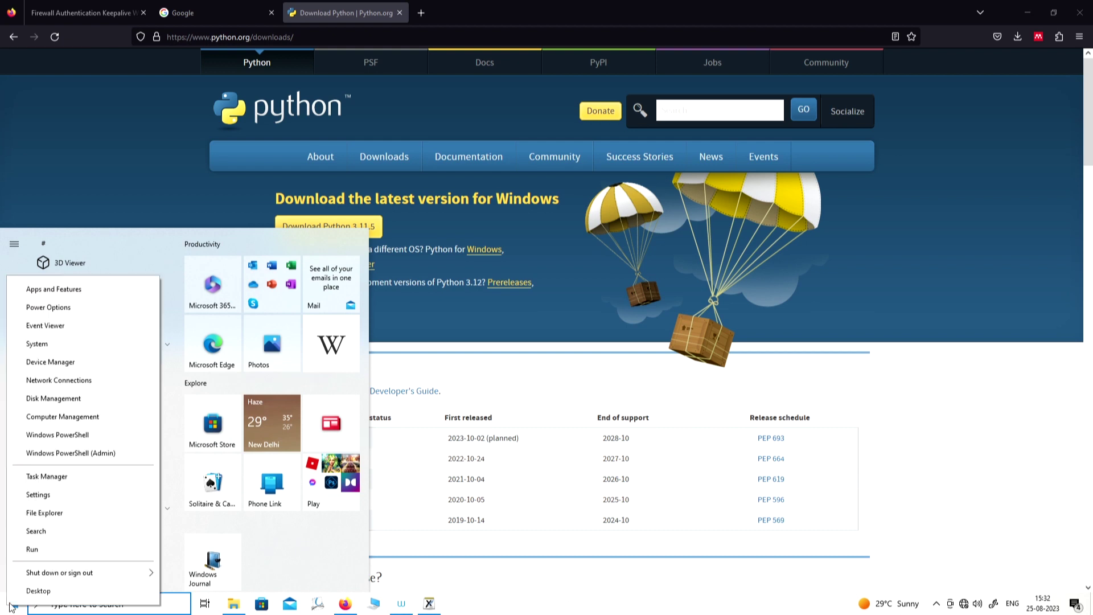
left_click(57, 548)
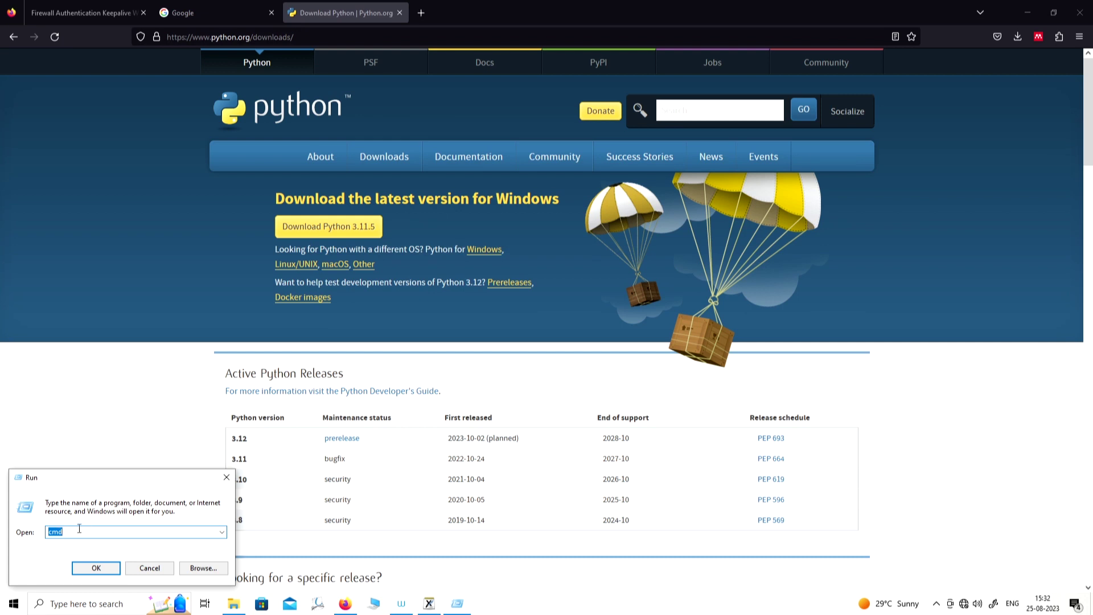
left_click(94, 567)
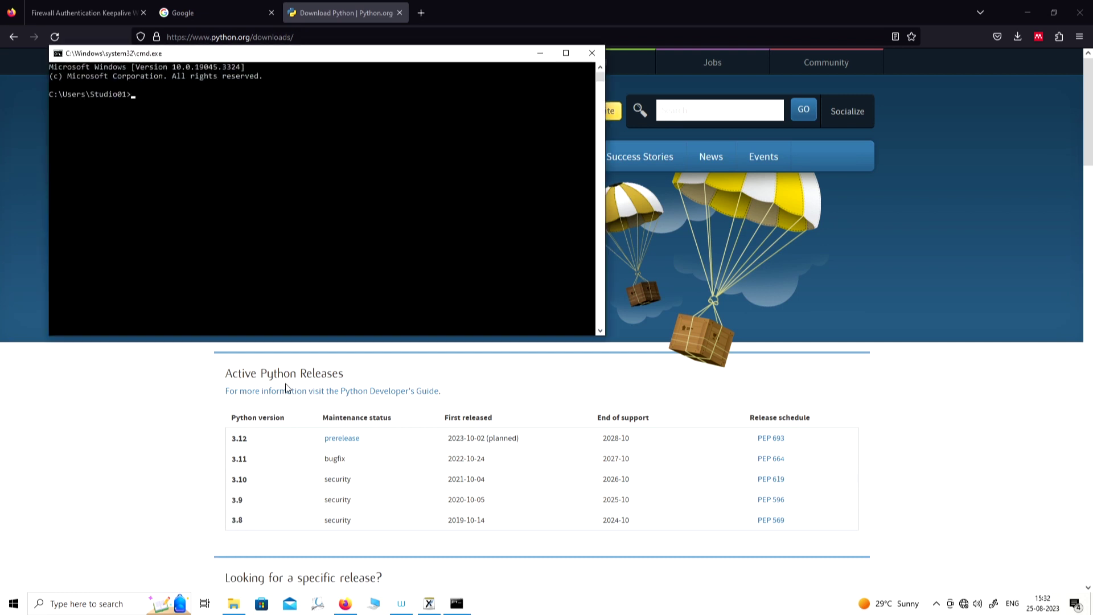
left_click(315, 233)
left_click_drag(314, 57, 530, 169)
Start the Python interpreter by running 'python' in the console.
left_click(367, 225)
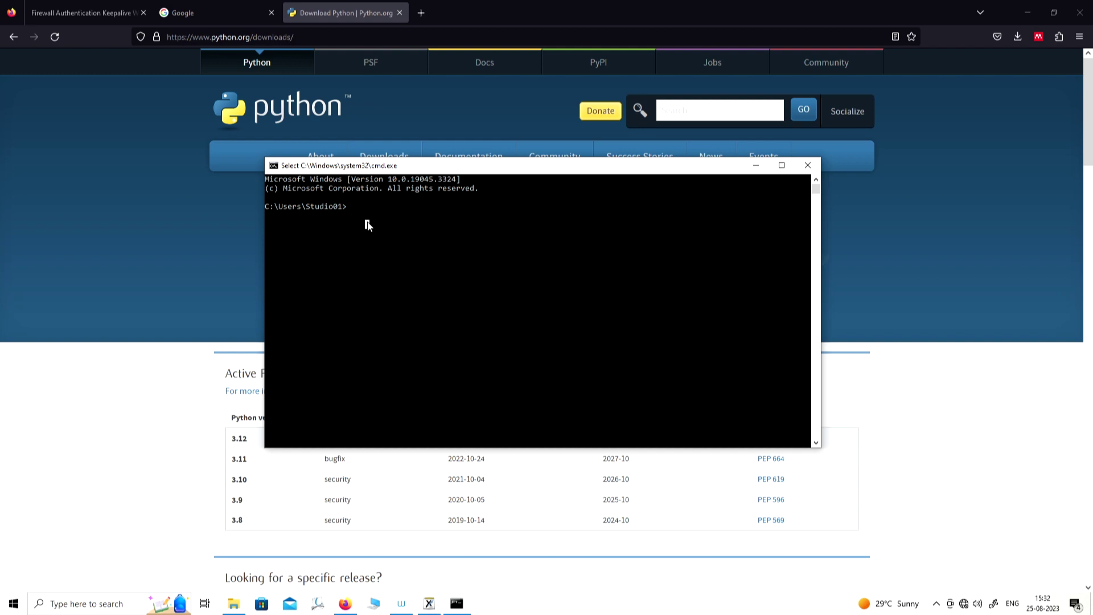
type("p")
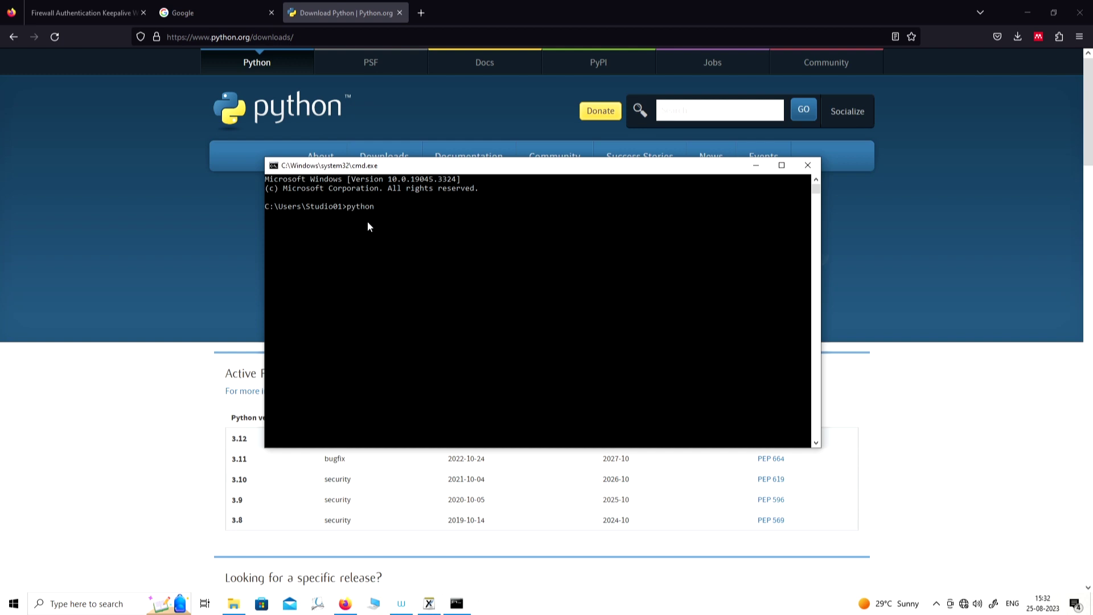
type("ython")
key("Return")
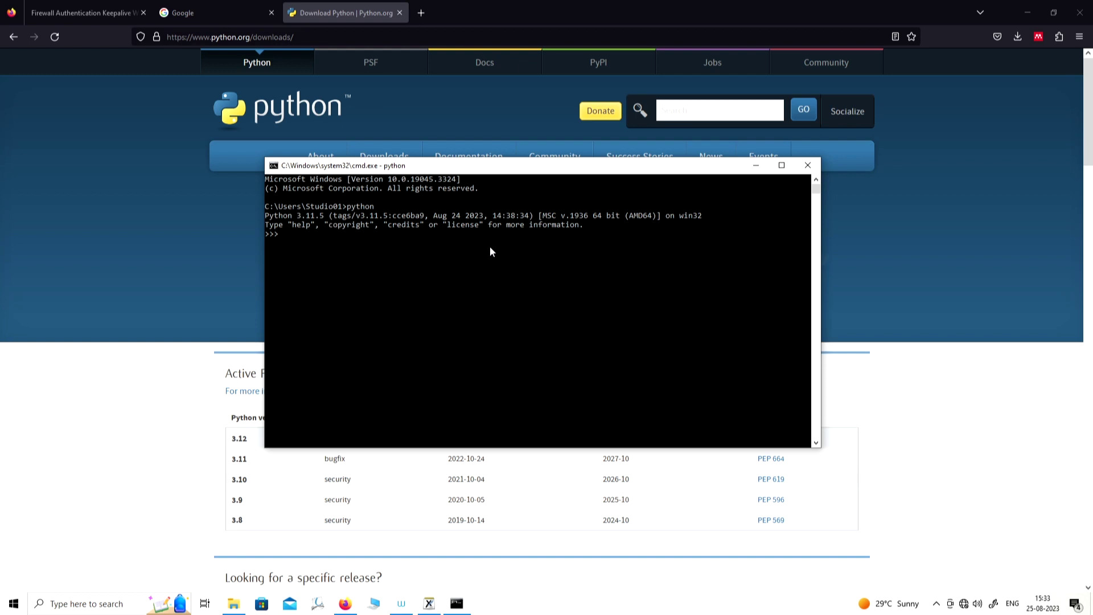
Run 'import this' at the >>> prompt to print the Zen of Python.
left_click(307, 234)
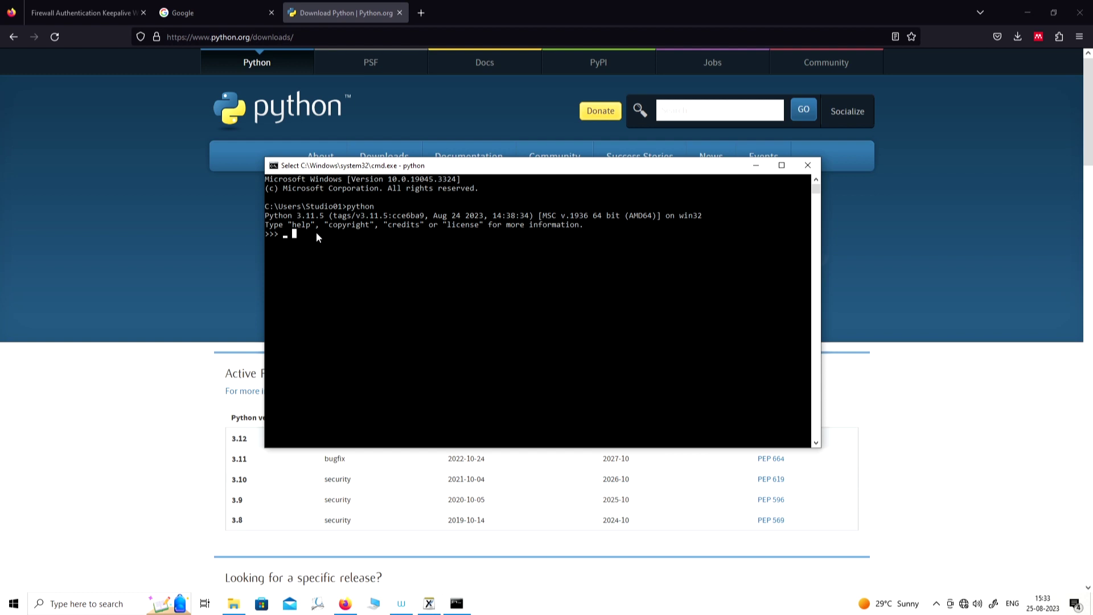
type("import this")
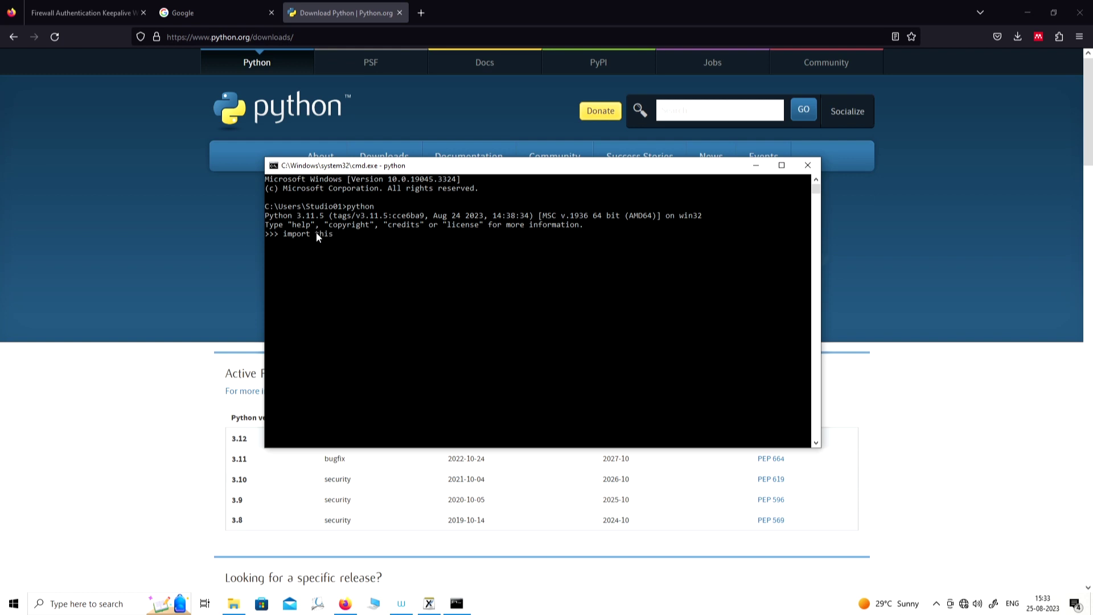
key("Return")
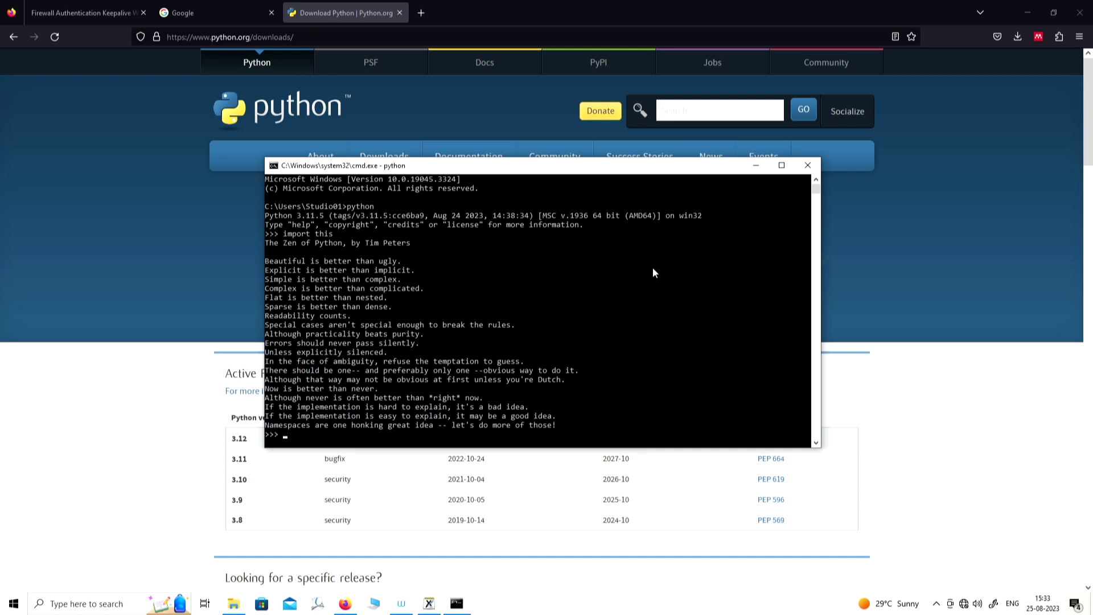
Minimize the console and load the Google homepage in a new Firefox tab.
left_click(756, 167)
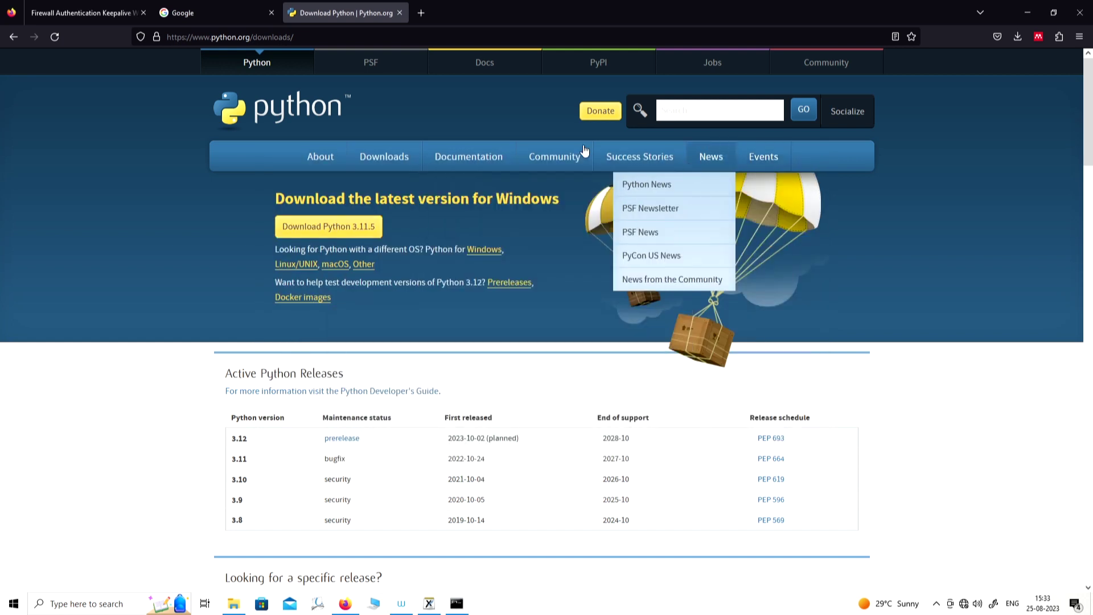
left_click(420, 13)
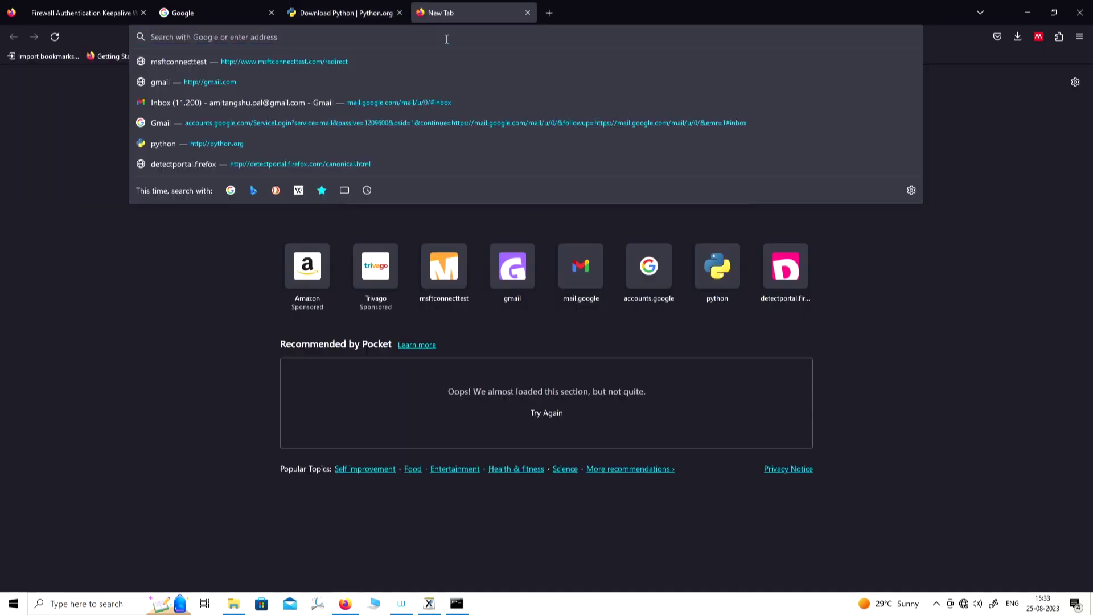
type("google.com/")
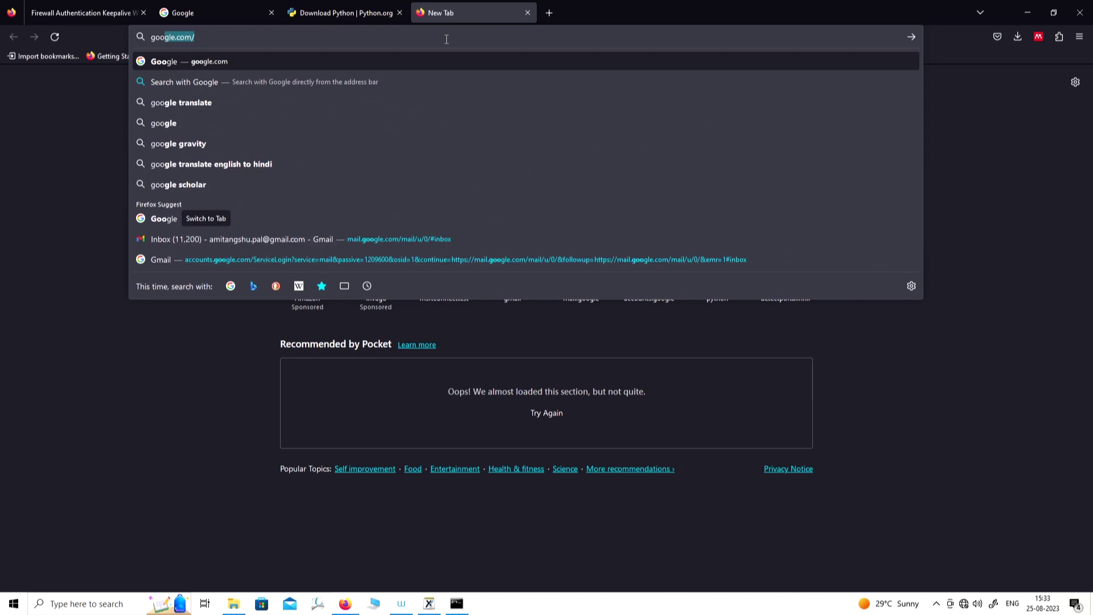
key("Return")
Search Google for 'visual studio code'.
type("v")
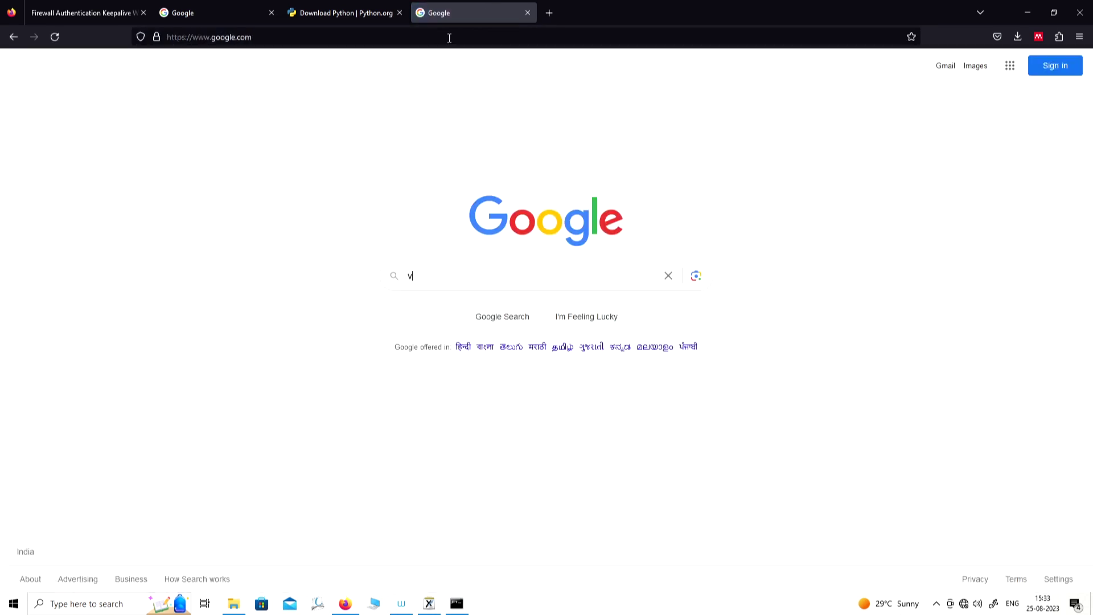
type("isual stu")
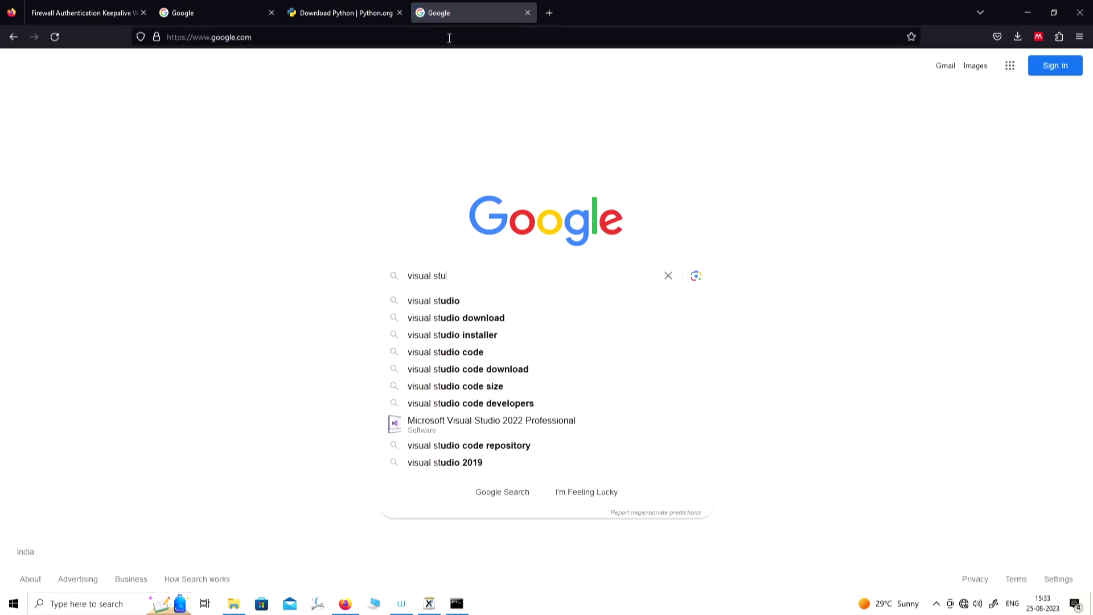
type("dio cde")
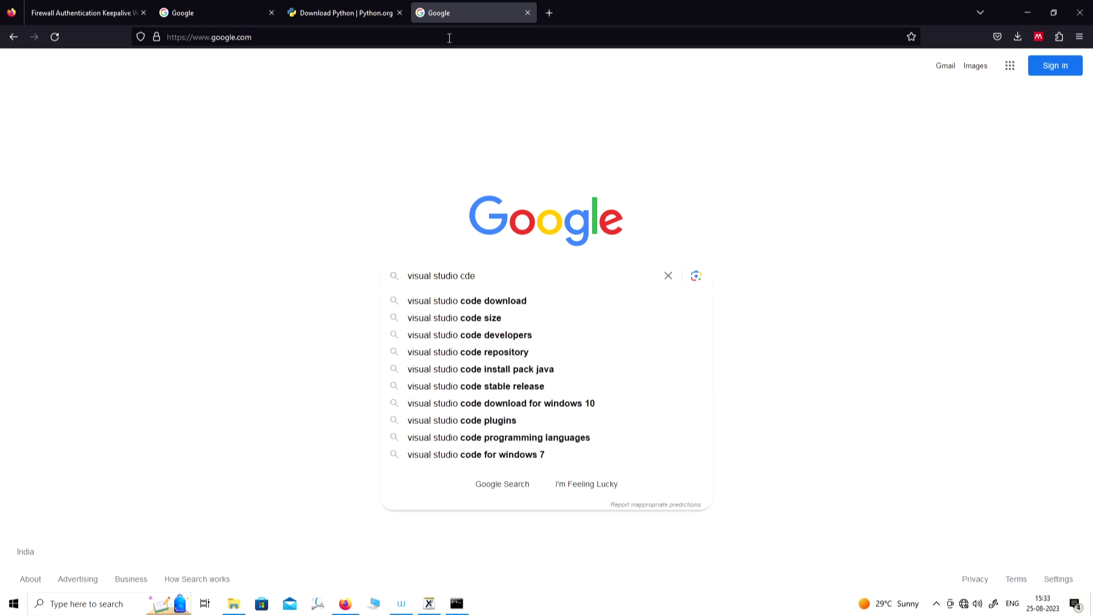
key("BackSpace")
key("BackSpace")
key("BackSpace")
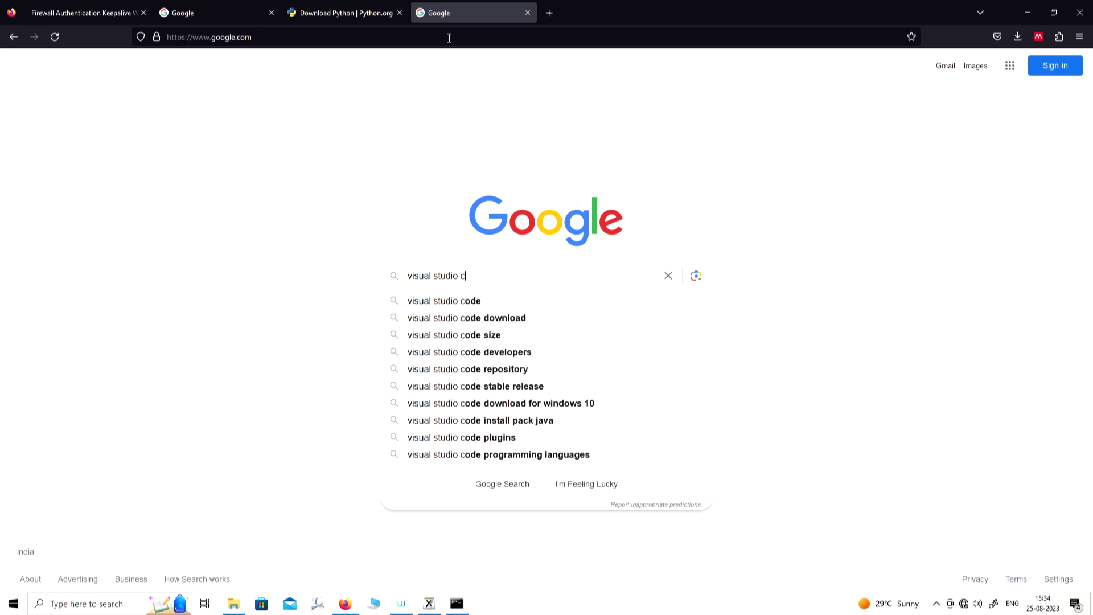
type("ode")
key("Return")
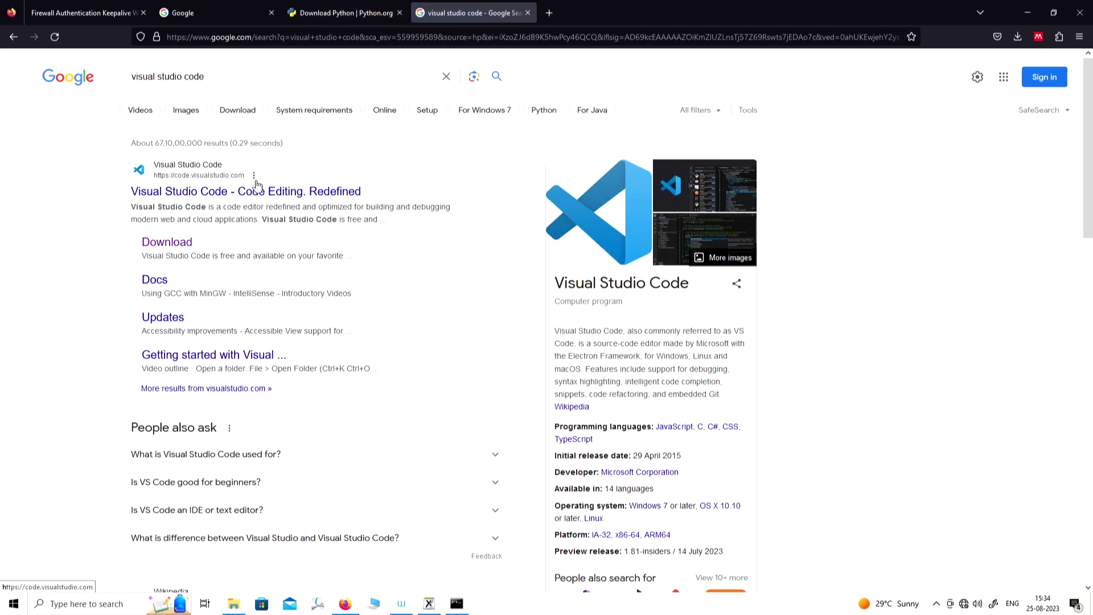
Download the Windows installer VSCodeUserSetup-x64-1.81.1 from code.visualstudio.com and save it to Downloads.
left_click(251, 194)
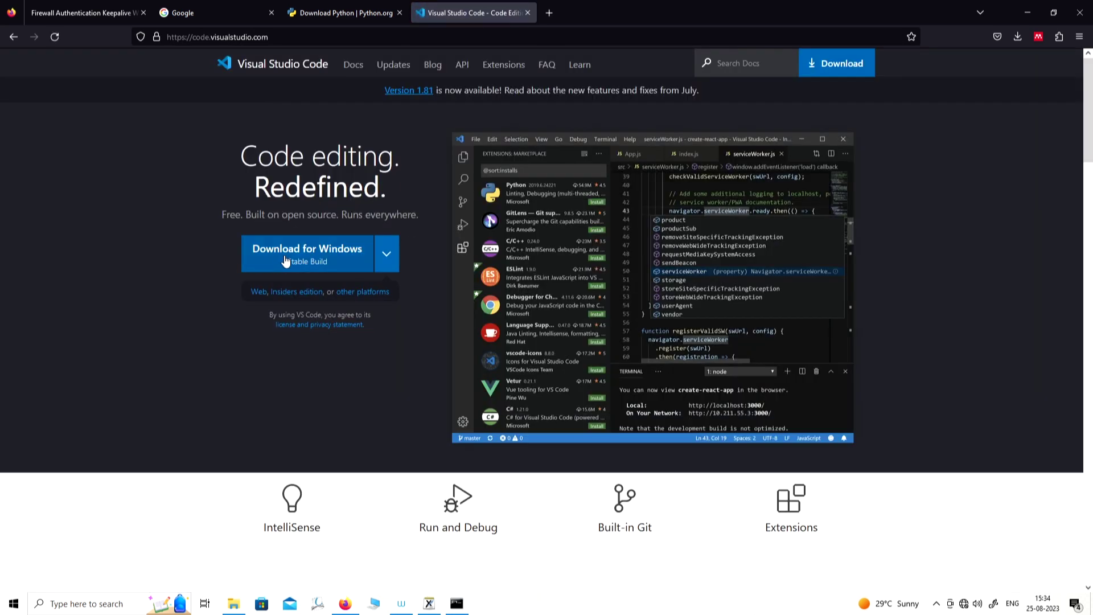
left_click(343, 261)
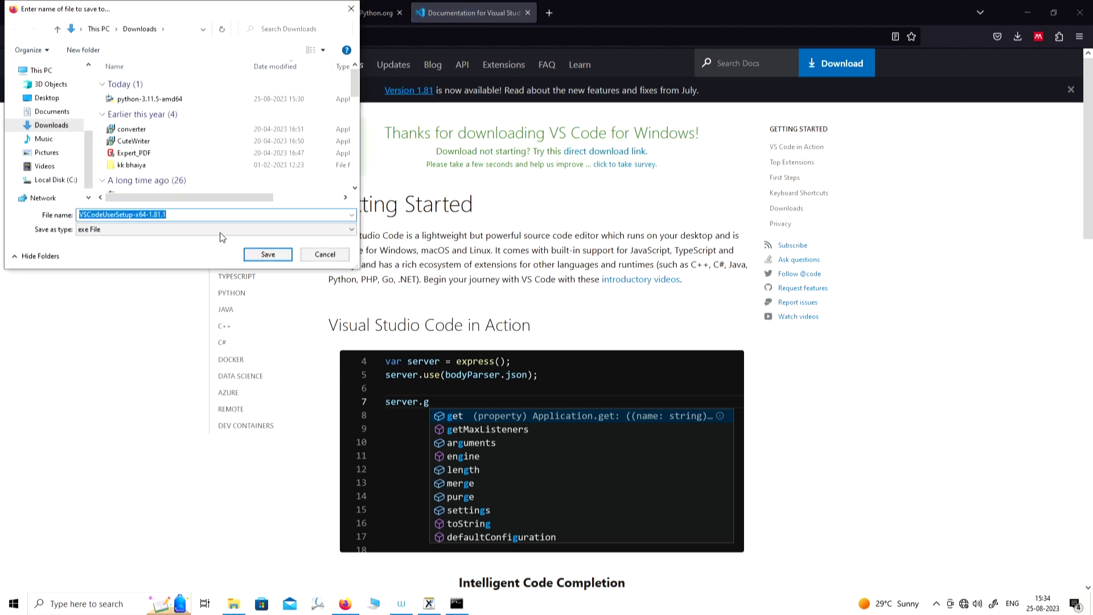
left_click(272, 255)
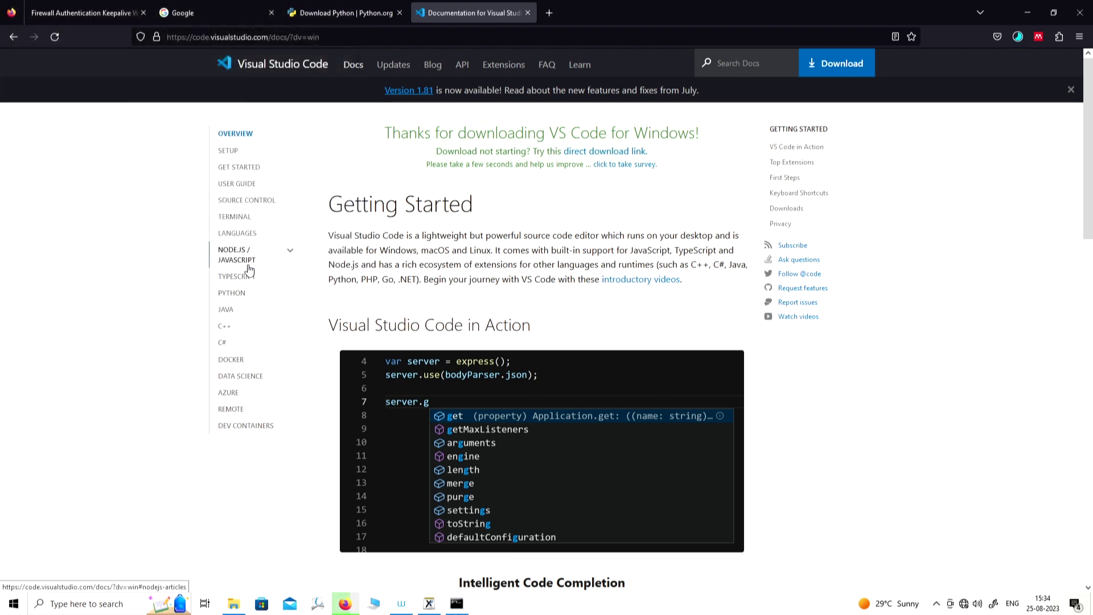